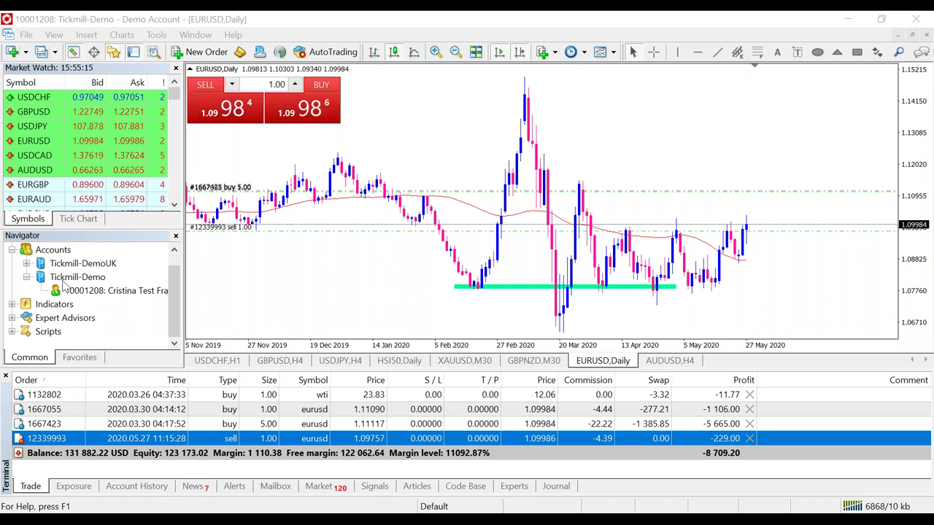
Collapse the Tickmill-Demo entry in the Navigator and open the Accounts group's context menu
{"action": "left_click", "coordinate": [28, 278]}
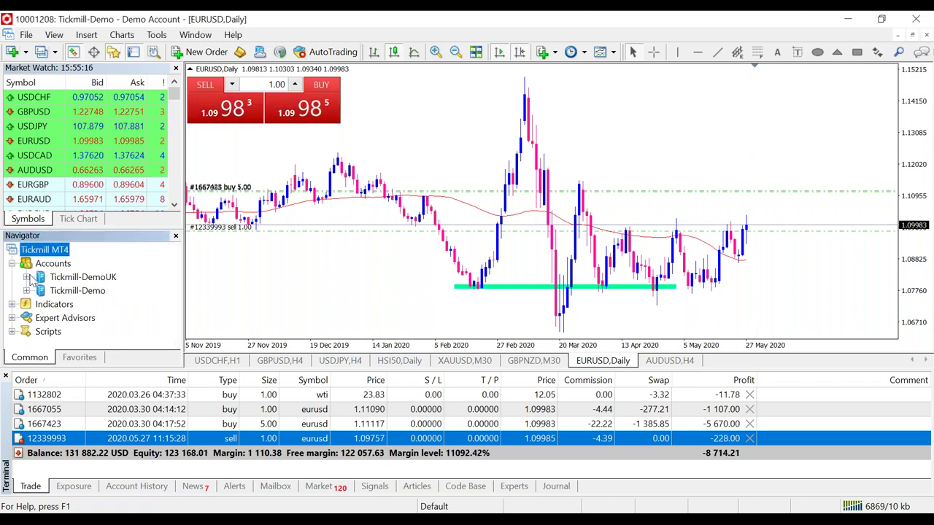
{"action": "right_click", "coordinate": [64, 268]}
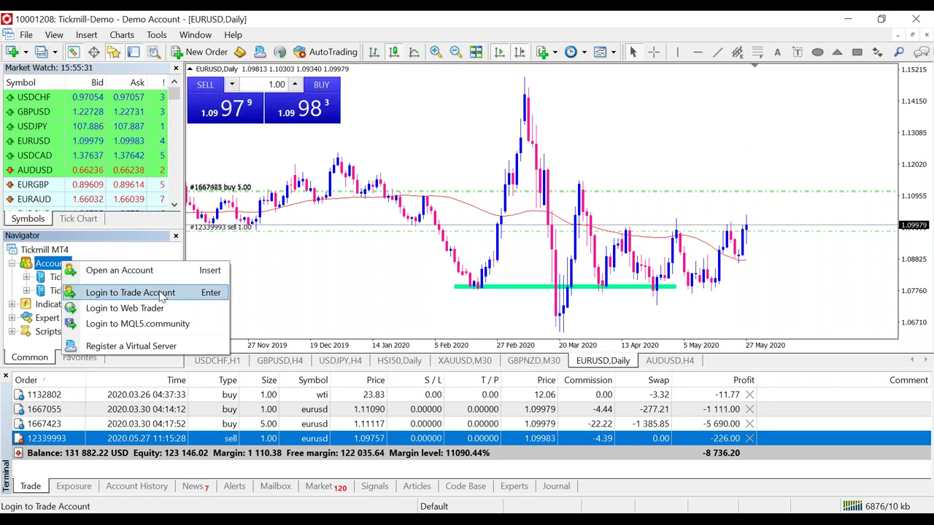
{"action": "key", "text": "Escape"}
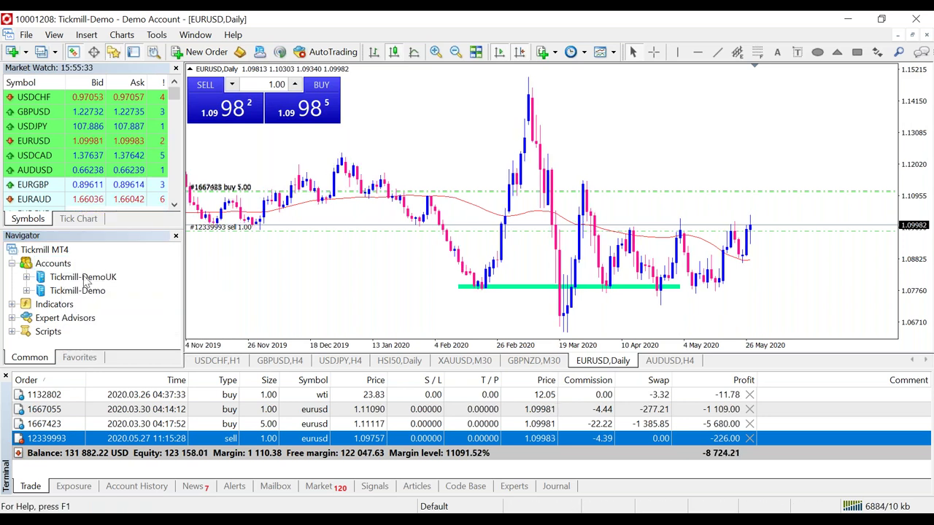
{"action": "right_click", "coordinate": [61, 263]}
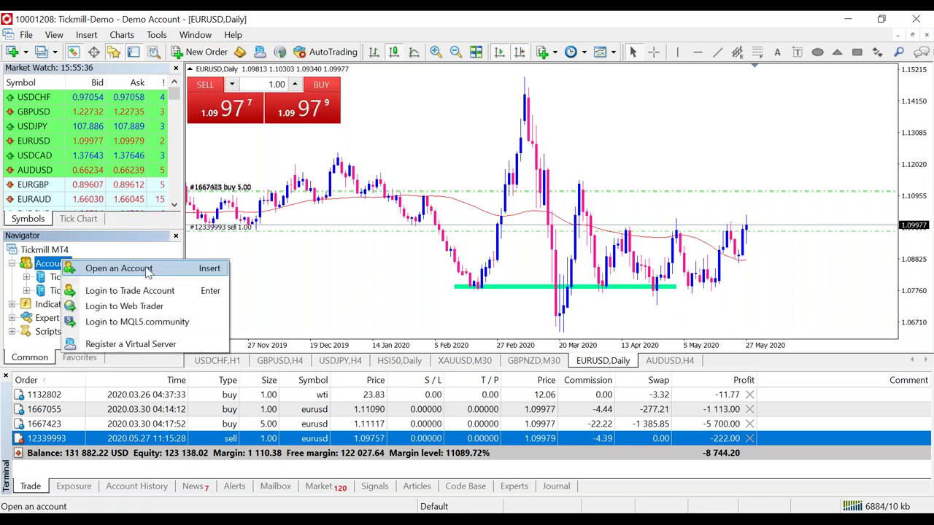
{"action": "left_click", "coordinate": [116, 269]}
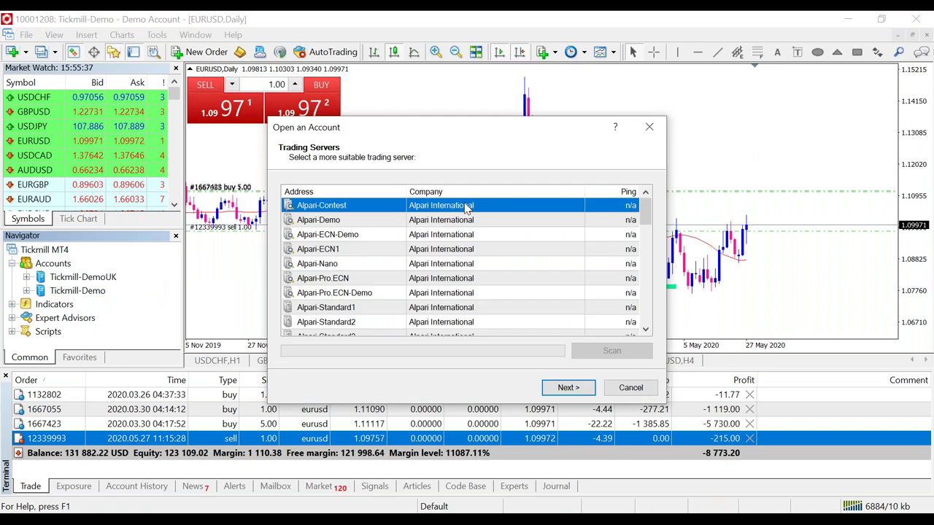
{"action": "scroll", "coordinate": [395, 325], "scroll_direction": "down", "scroll_amount": 2}
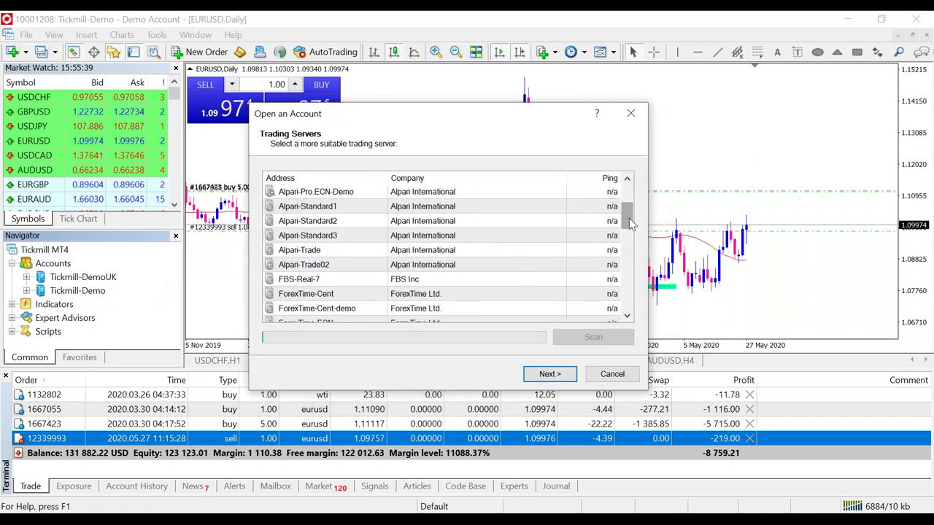
{"action": "left_click_drag", "start_coordinate": [629, 218], "coordinate": [632, 321]}
{"action": "left_click", "coordinate": [297, 314]}
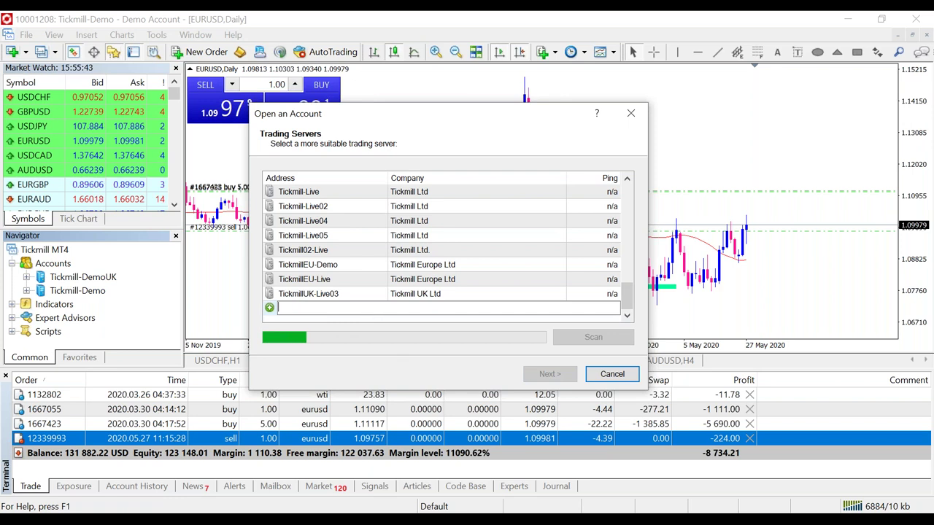
{"action": "left_click", "coordinate": [628, 294]}
{"action": "left_click_drag", "start_coordinate": [628, 294], "coordinate": [624, 272]}
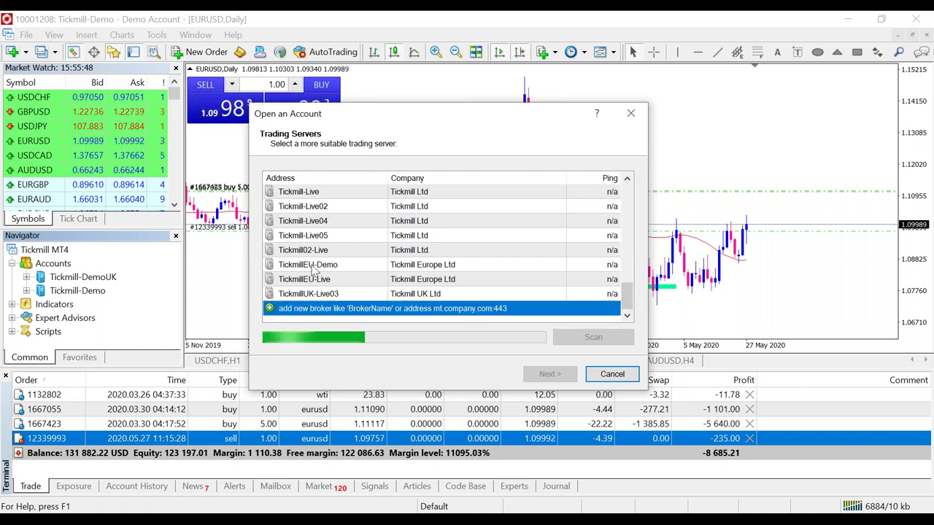
{"action": "left_click", "coordinate": [314, 251]}
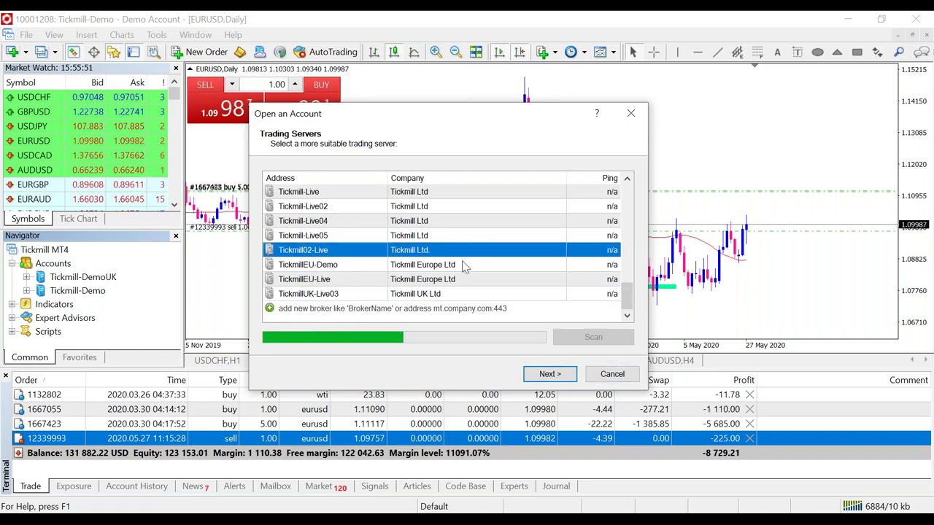
{"action": "left_click", "coordinate": [552, 374]}
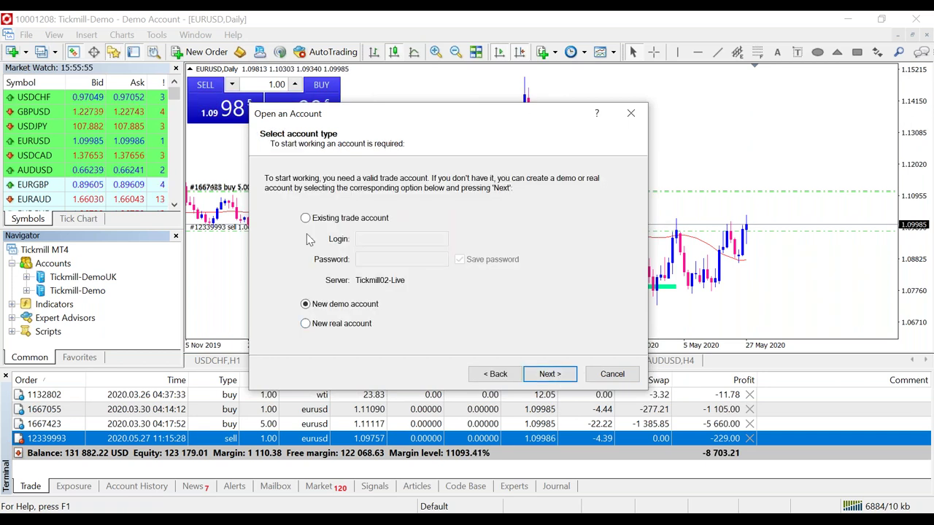
{"action": "left_click", "coordinate": [306, 219]}
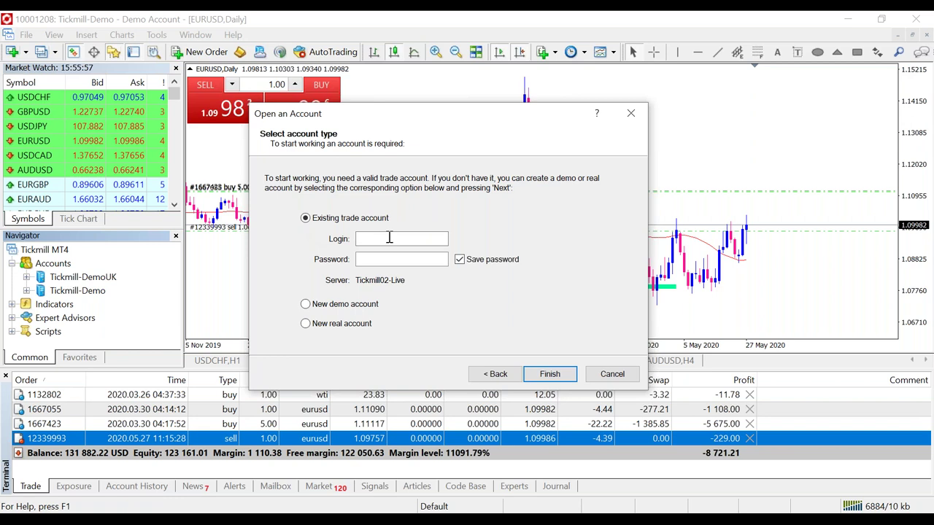
{"action": "left_click", "coordinate": [389, 237]}
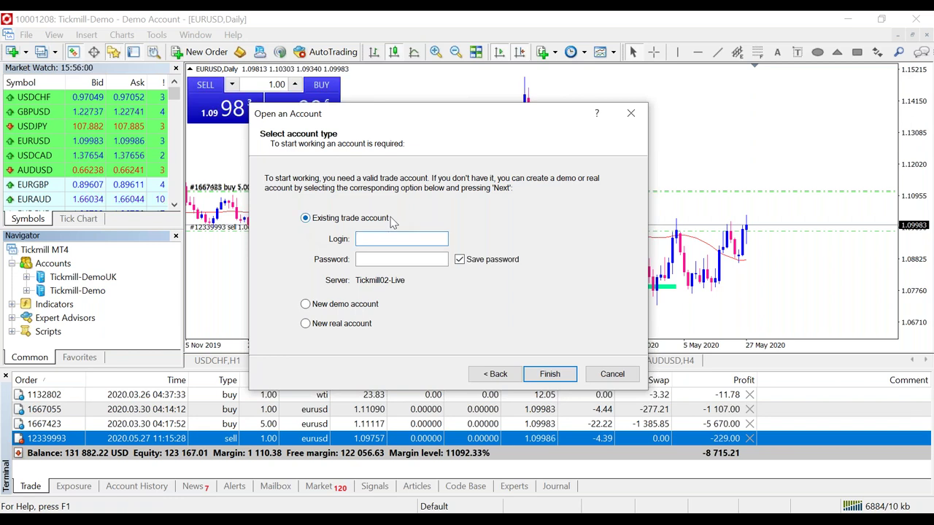
{"action": "left_click", "coordinate": [364, 258]}
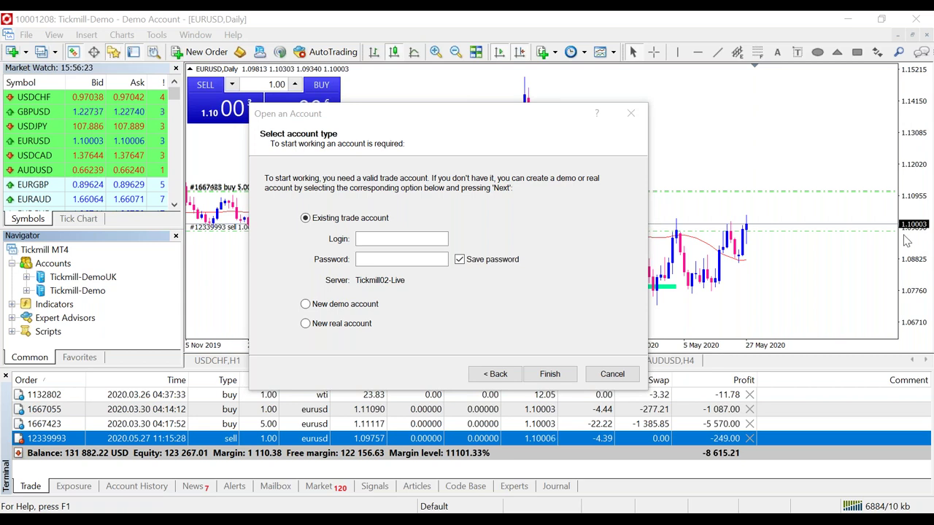
{"action": "left_click", "coordinate": [397, 239]}
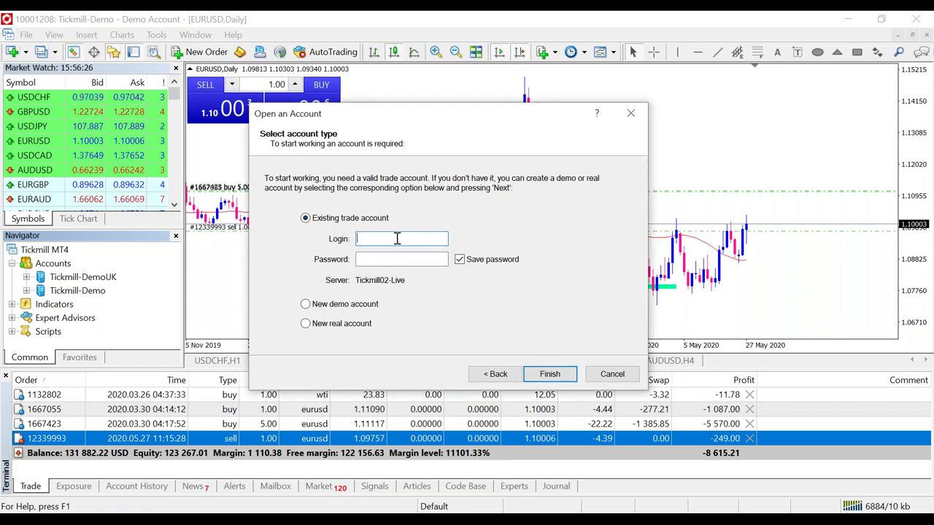
{"action": "left_click", "coordinate": [384, 259]}
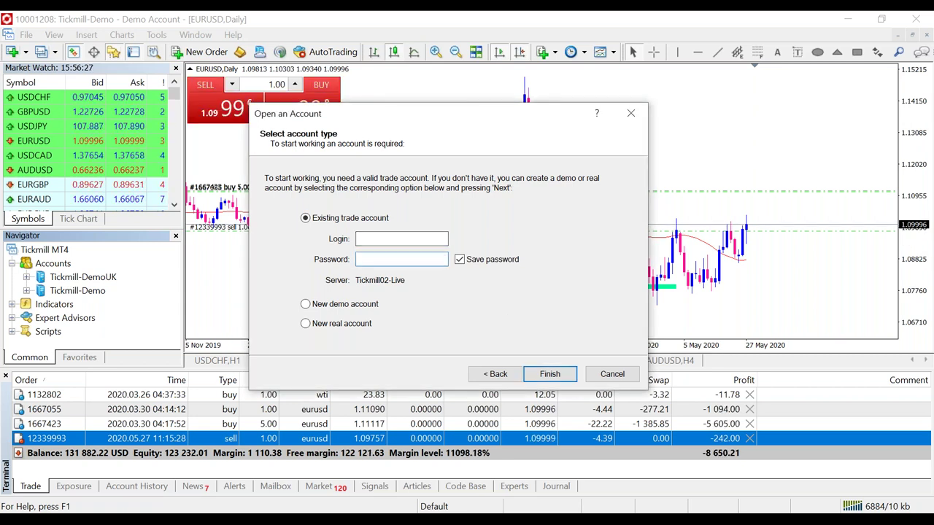
{"action": "left_click", "coordinate": [387, 239]}
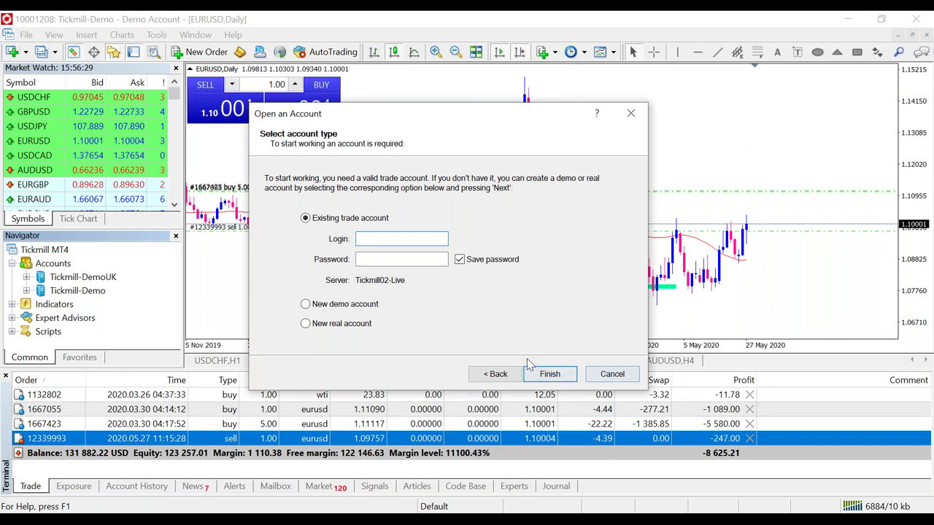
{"action": "left_click", "coordinate": [603, 376]}
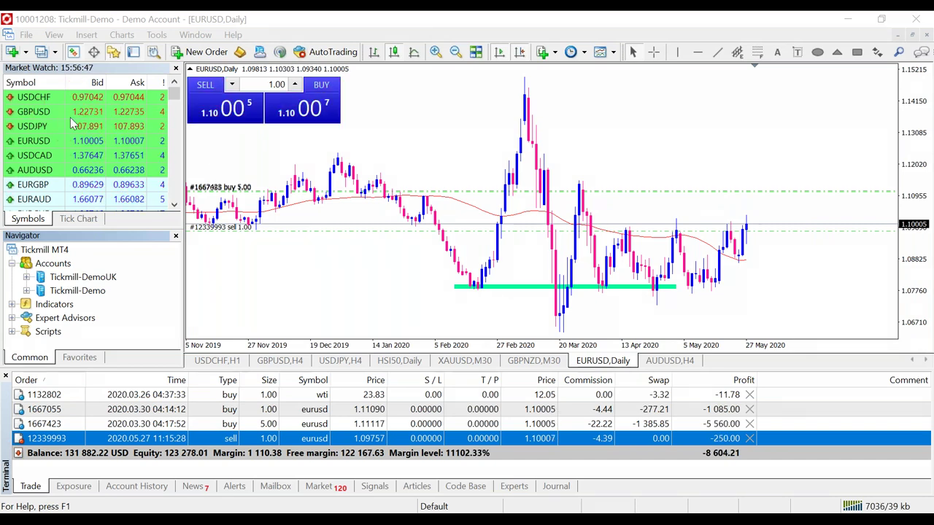
{"action": "left_click", "coordinate": [49, 116]}
{"action": "right_click", "coordinate": [49, 116]}
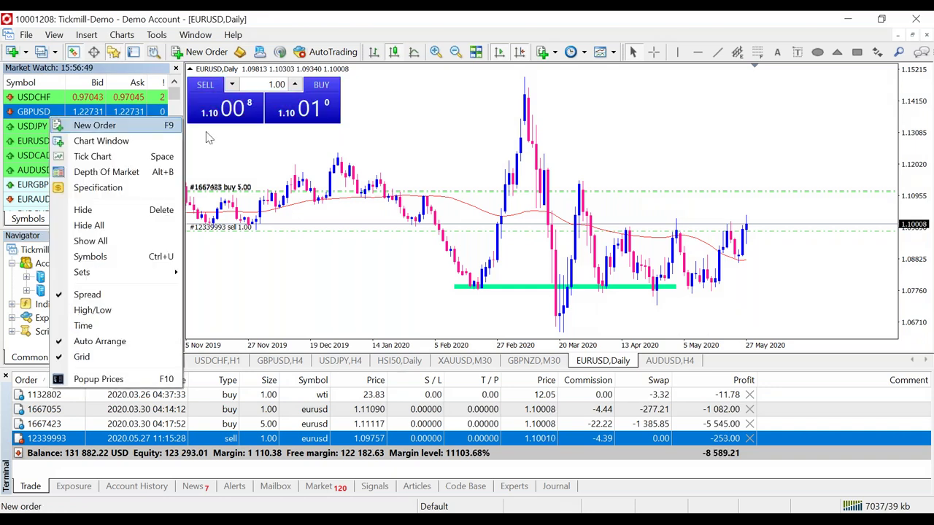
{"action": "left_click", "coordinate": [94, 126]}
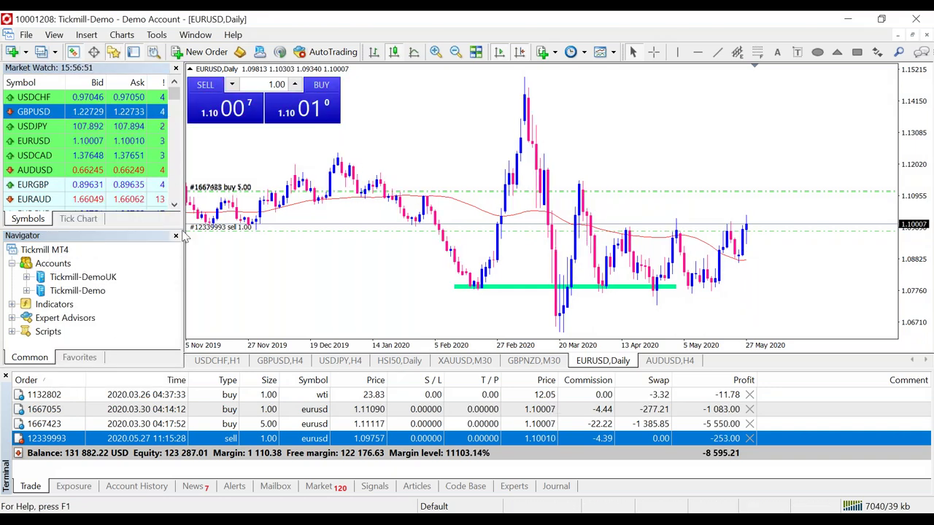
{"action": "left_click", "coordinate": [83, 141]}
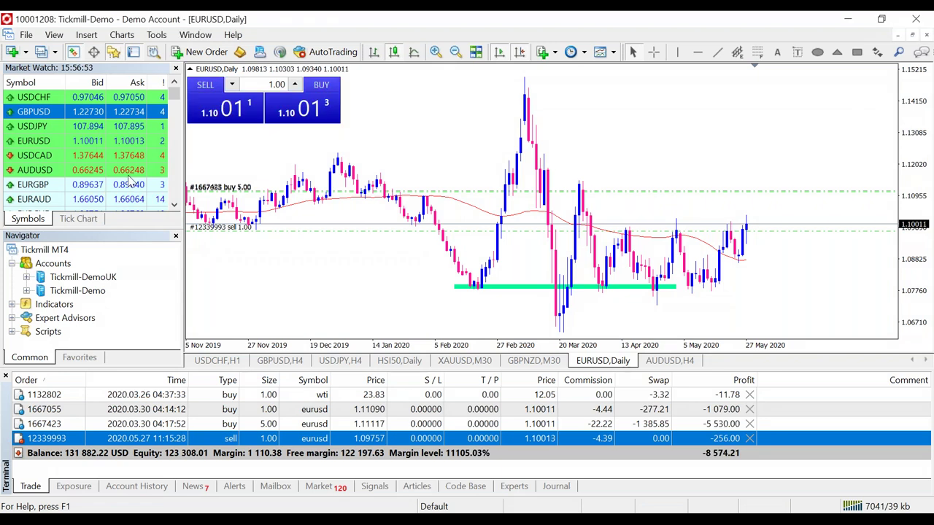
{"action": "scroll", "coordinate": [156, 124], "scroll_direction": "down", "scroll_amount": 2}
{"action": "right_click", "coordinate": [109, 124]}
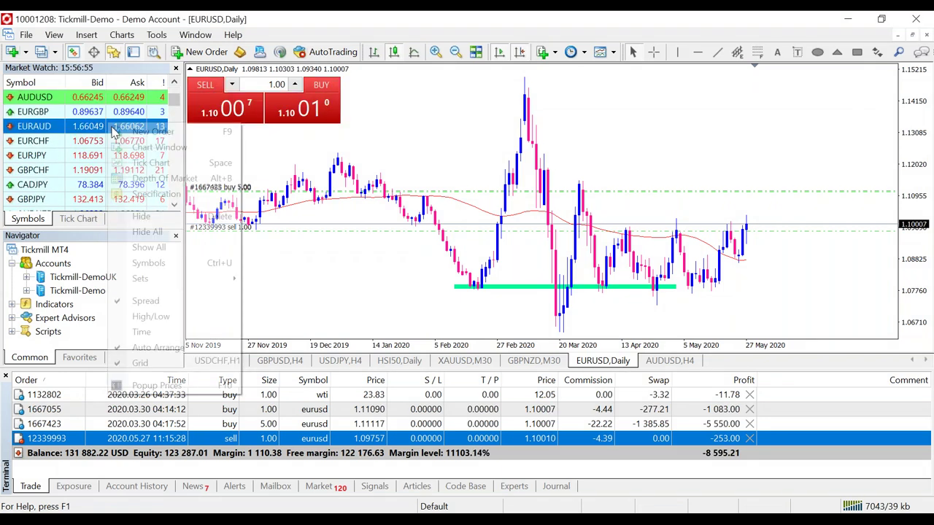
{"action": "left_click", "coordinate": [70, 156]}
{"action": "mouse_move", "coordinate": [79, 157]}
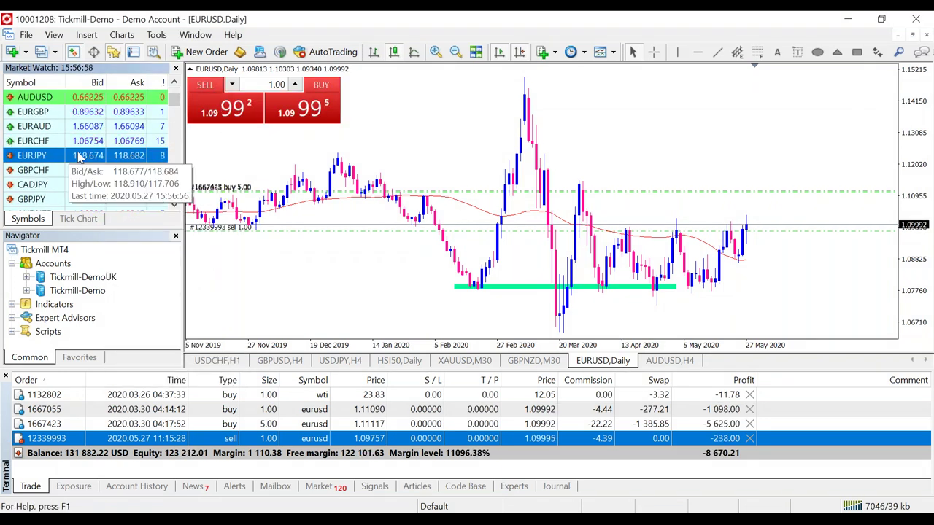
{"action": "right_click", "coordinate": [79, 156]}
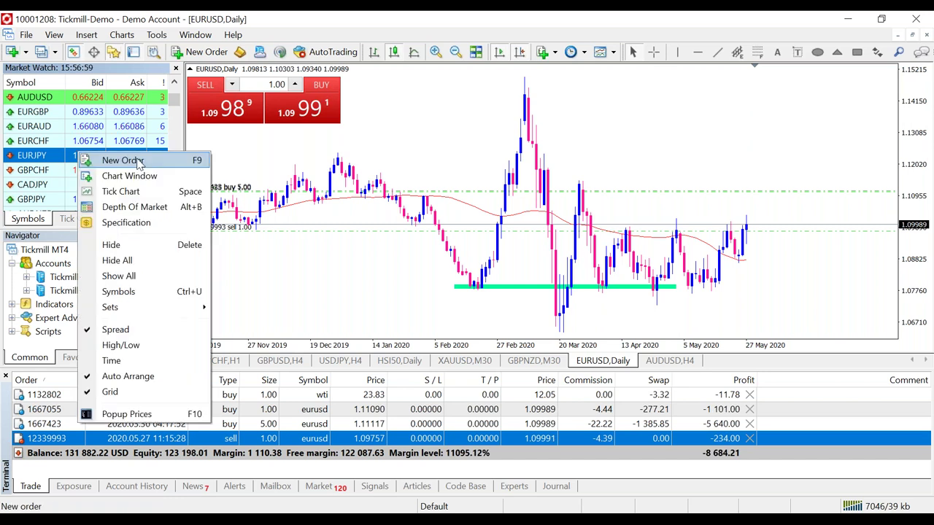
{"action": "left_click", "coordinate": [130, 279]}
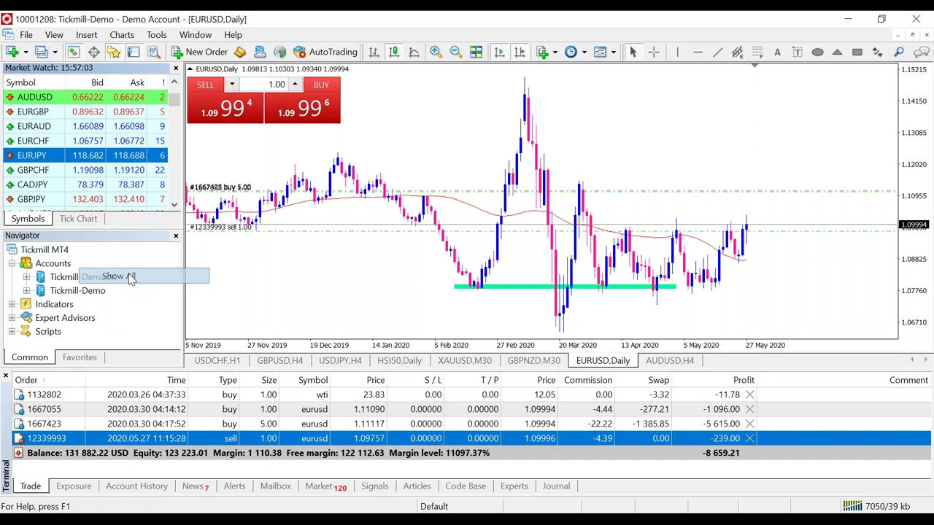
{"action": "mouse_move", "coordinate": [174, 95]}
{"action": "left_mouse_down"}
{"action": "mouse_move", "coordinate": [184, 214]}
{"action": "mouse_move", "coordinate": [175, 95]}
{"action": "left_mouse_up"}
{"action": "scroll", "coordinate": [81, 146], "scroll_direction": "down", "scroll_amount": 1}
{"action": "left_click", "coordinate": [73, 128]}
{"action": "scroll", "coordinate": [81, 131], "scroll_direction": "up", "scroll_amount": 2}
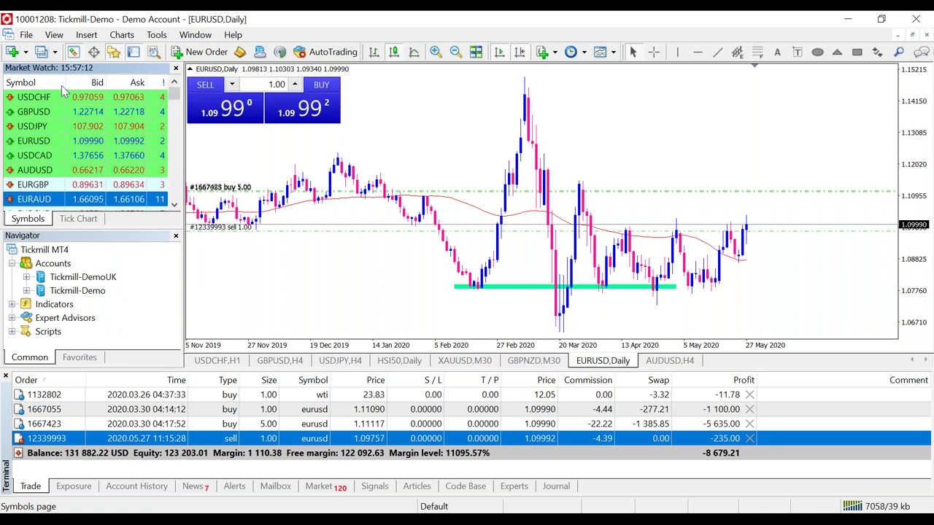
{"action": "right_click", "coordinate": [127, 83]}
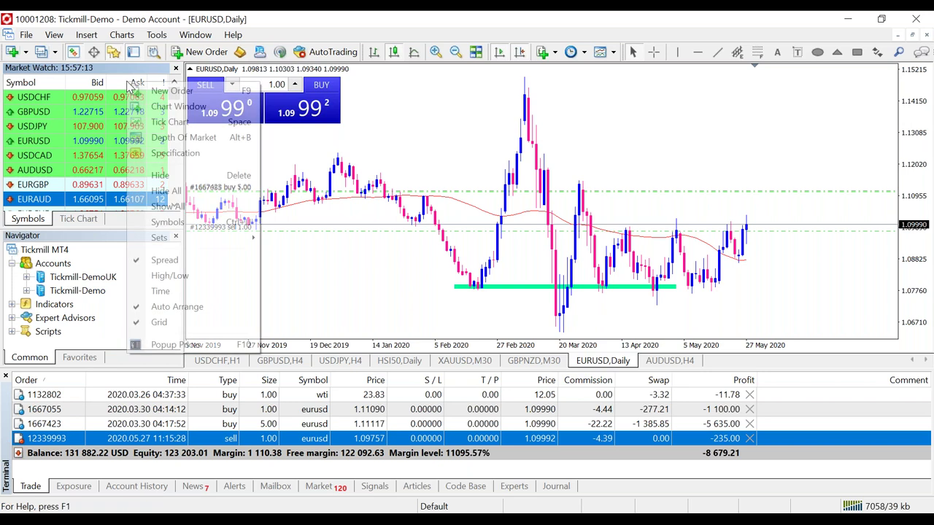
{"action": "left_click", "coordinate": [158, 261]}
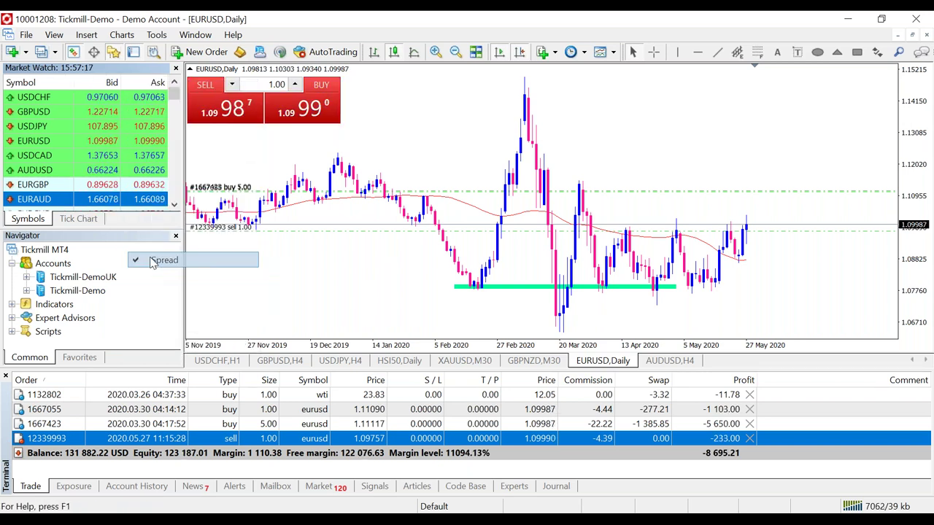
{"action": "left_click", "coordinate": [117, 140]}
{"action": "right_click", "coordinate": [117, 140]}
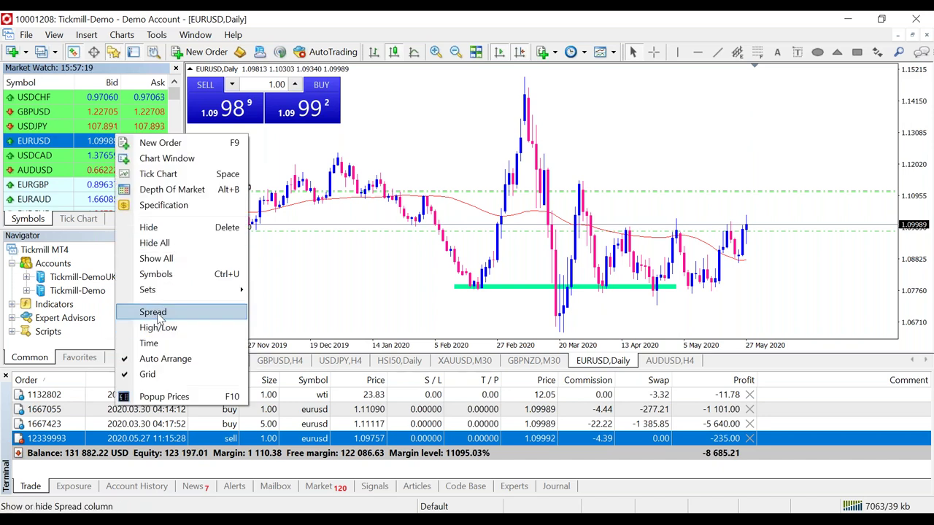
{"action": "left_click", "coordinate": [146, 309]}
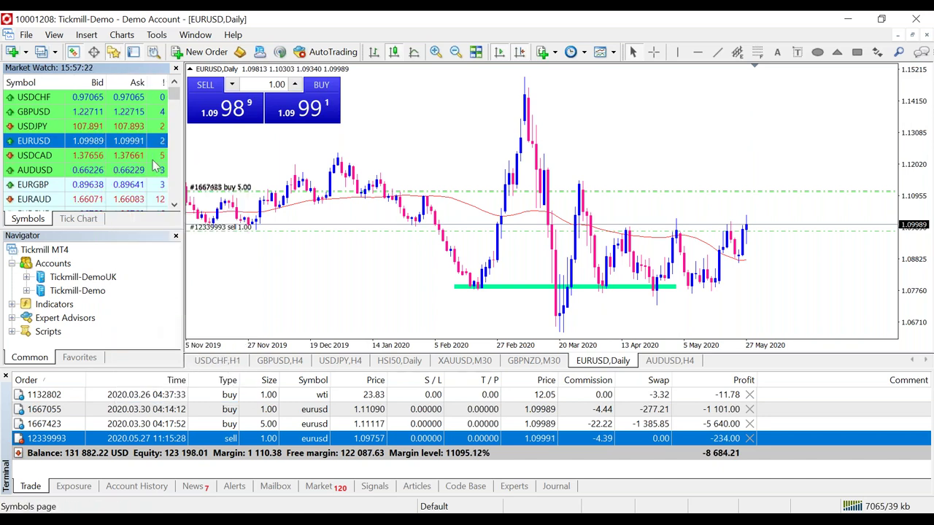
{"action": "mouse_move", "coordinate": [176, 94]}
{"action": "left_mouse_down"}
{"action": "mouse_move", "coordinate": [175, 135]}
{"action": "mouse_move", "coordinate": [175, 91]}
{"action": "left_mouse_up"}
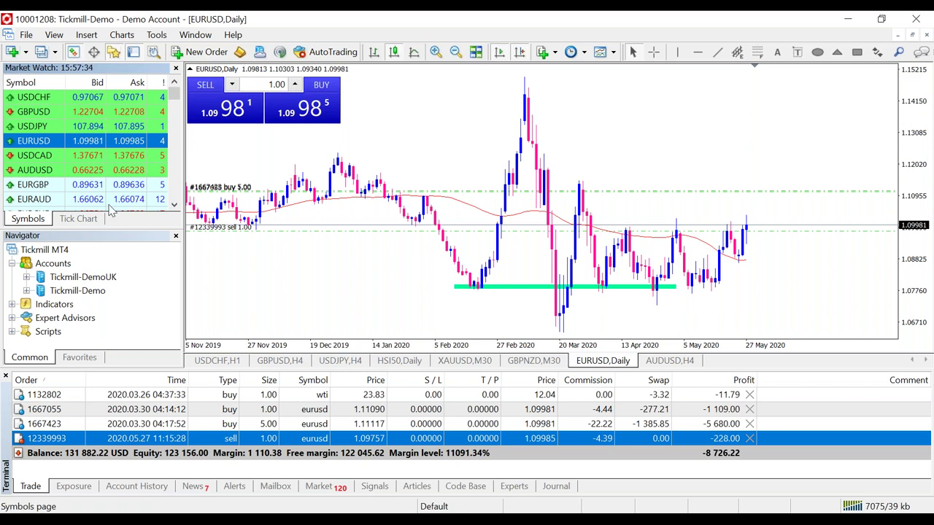
{"action": "left_click", "coordinate": [160, 173]}
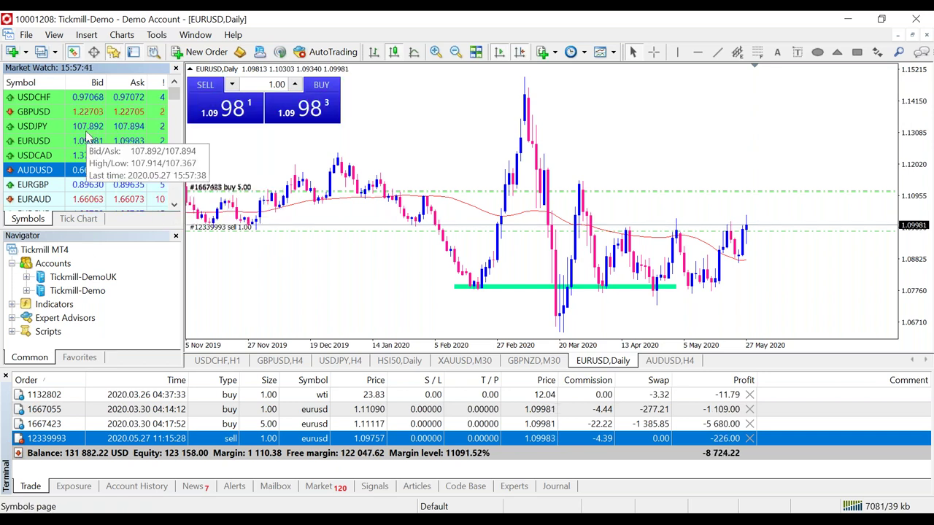
{"action": "left_click", "coordinate": [53, 267]}
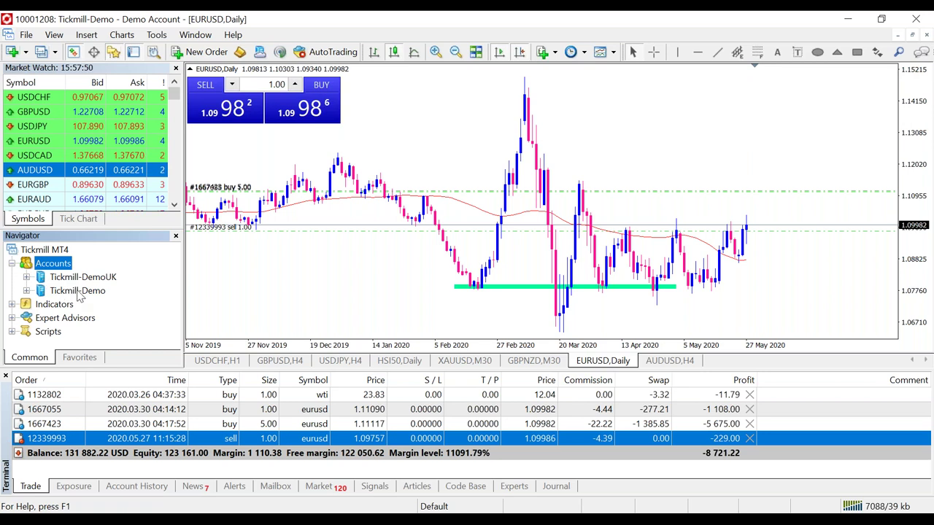
{"action": "left_click", "coordinate": [11, 305]}
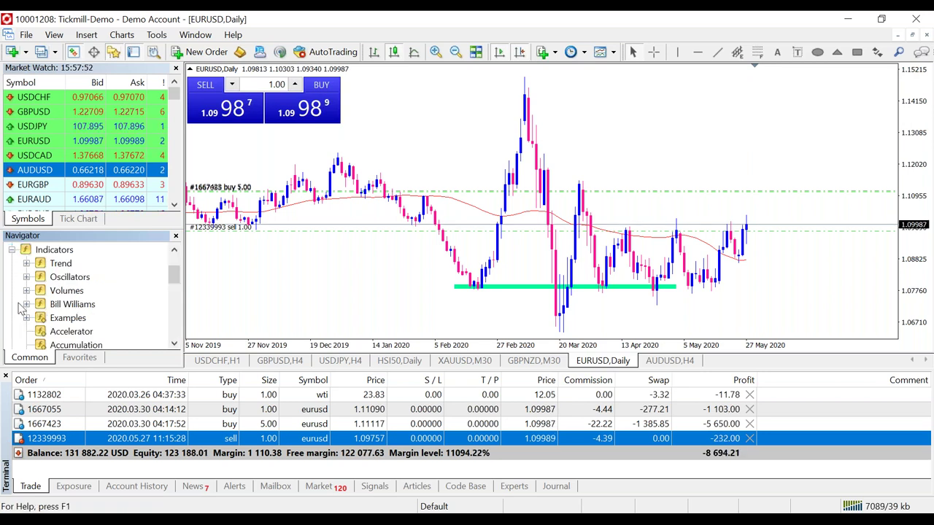
{"action": "left_click", "coordinate": [12, 250]}
{"action": "left_click", "coordinate": [48, 305]}
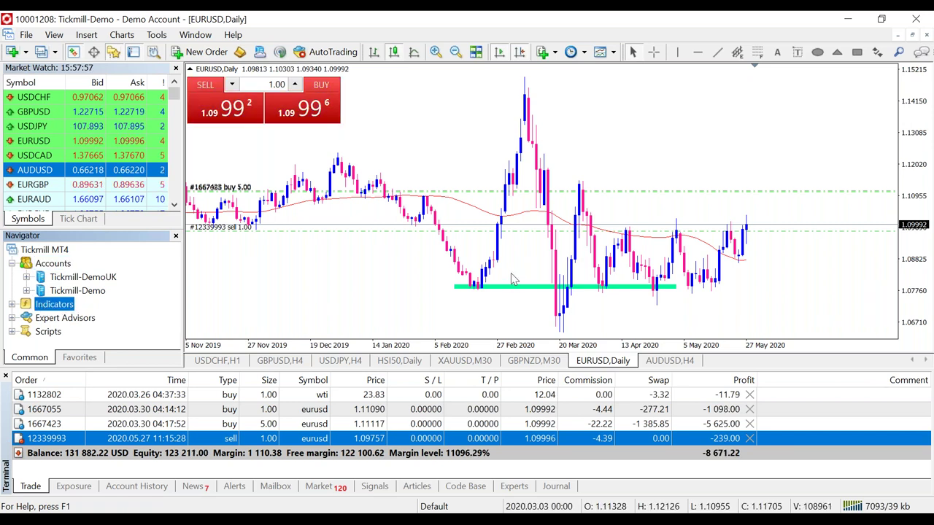
{"action": "left_click", "coordinate": [64, 318]}
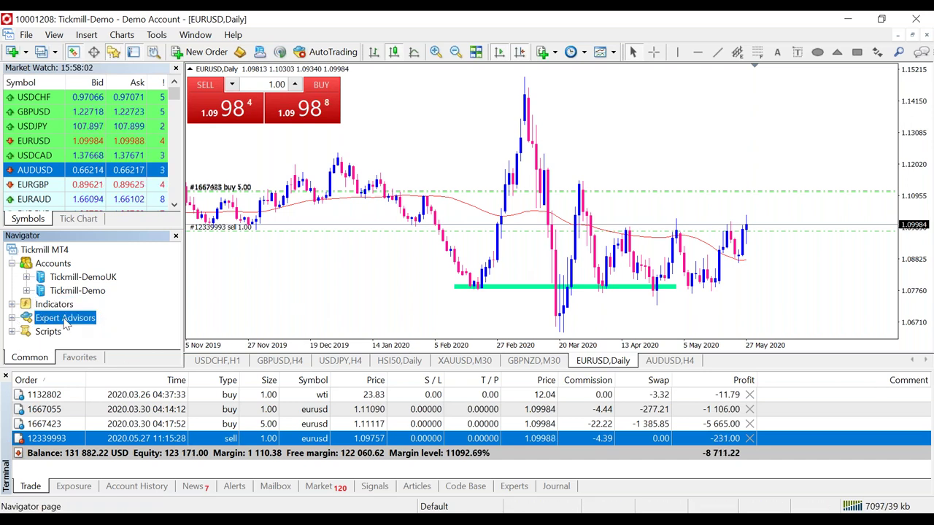
{"action": "left_click", "coordinate": [369, 468]}
{"action": "left_click", "coordinate": [369, 492]}
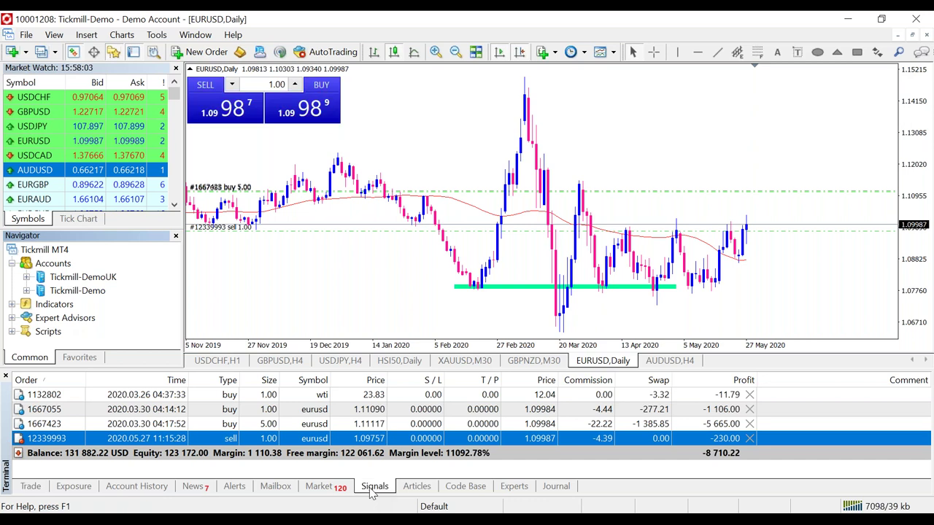
{"action": "scroll", "coordinate": [329, 443], "scroll_direction": "down", "scroll_amount": 3}
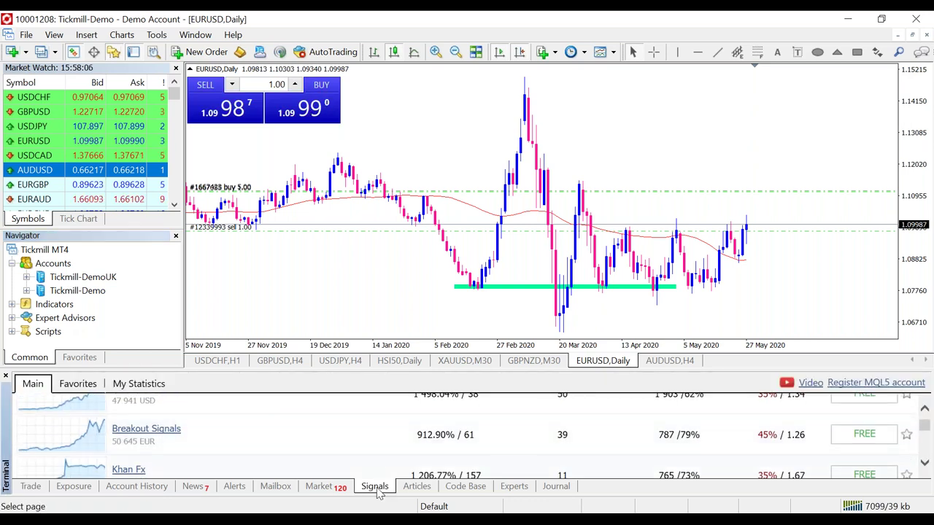
{"action": "left_click", "coordinate": [29, 486]}
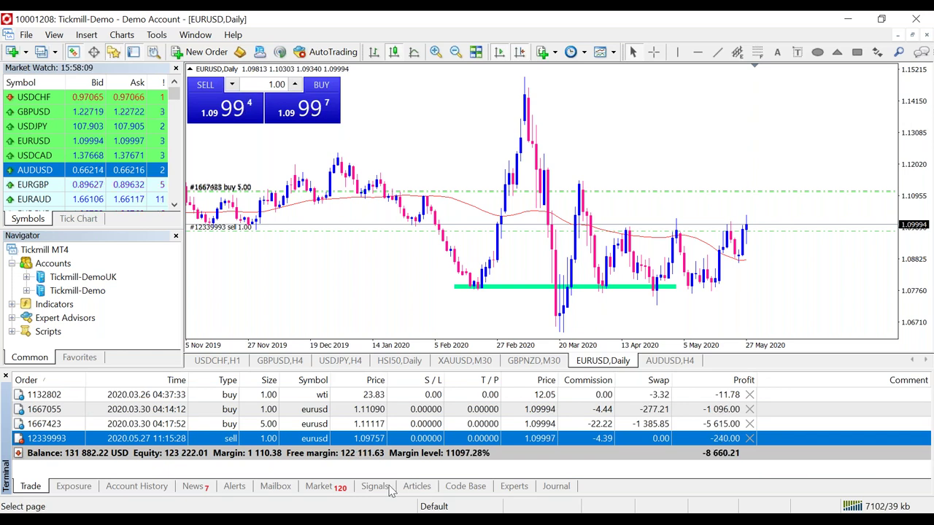
{"action": "left_click", "coordinate": [82, 277]}
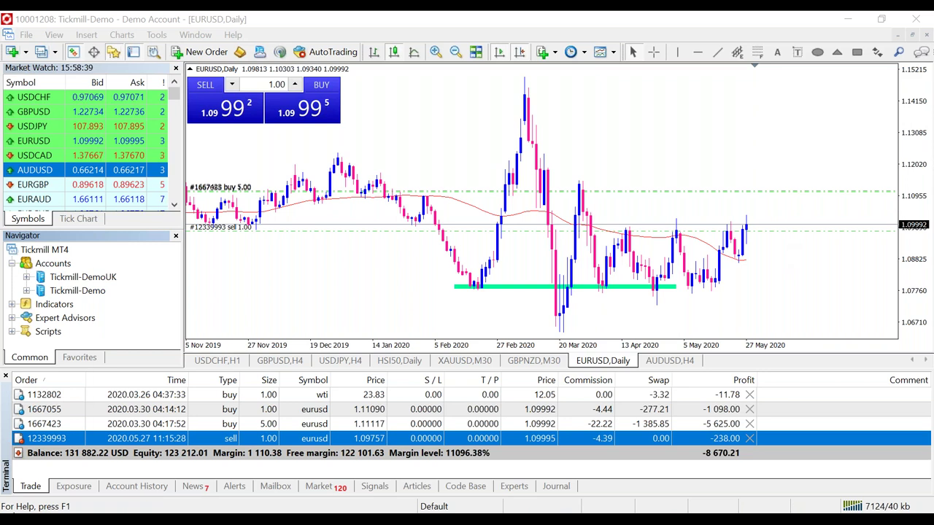
{"action": "right_click", "coordinate": [95, 439]}
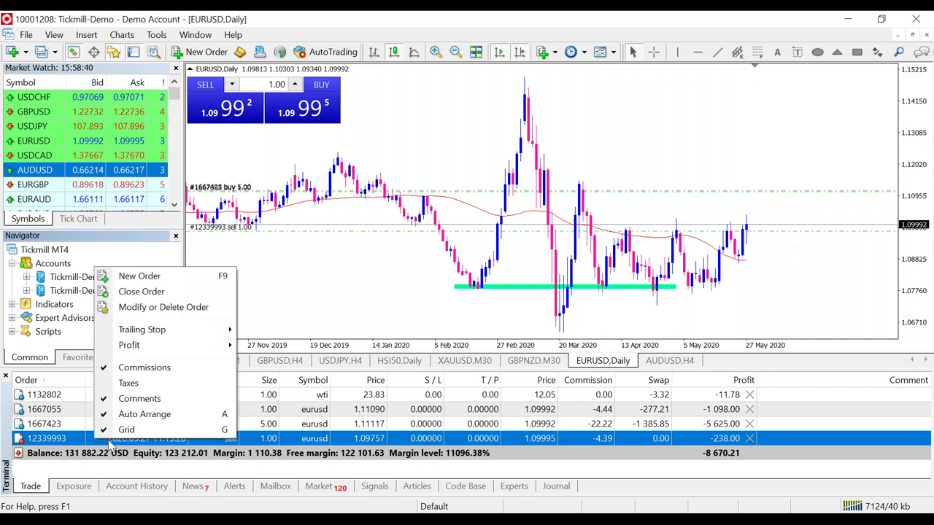
{"action": "left_click", "coordinate": [921, 216]}
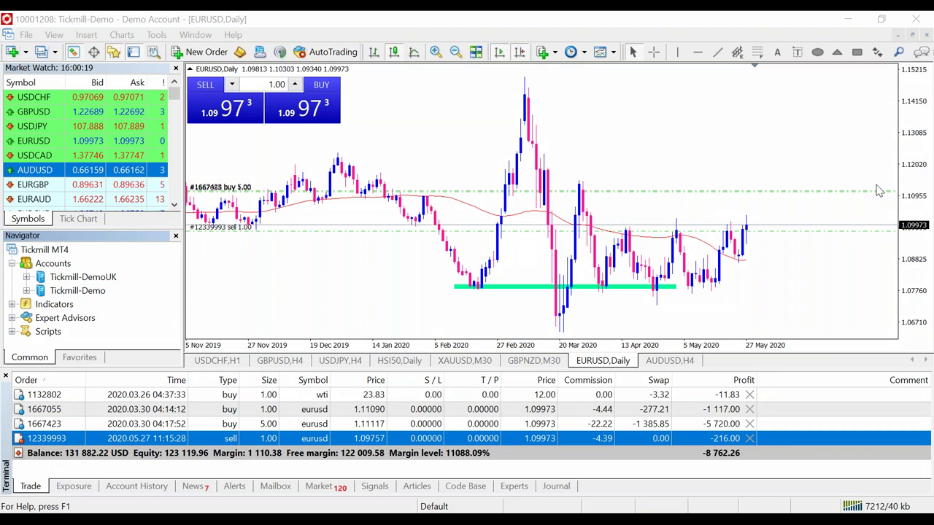
{"action": "right_click", "coordinate": [580, 169]}
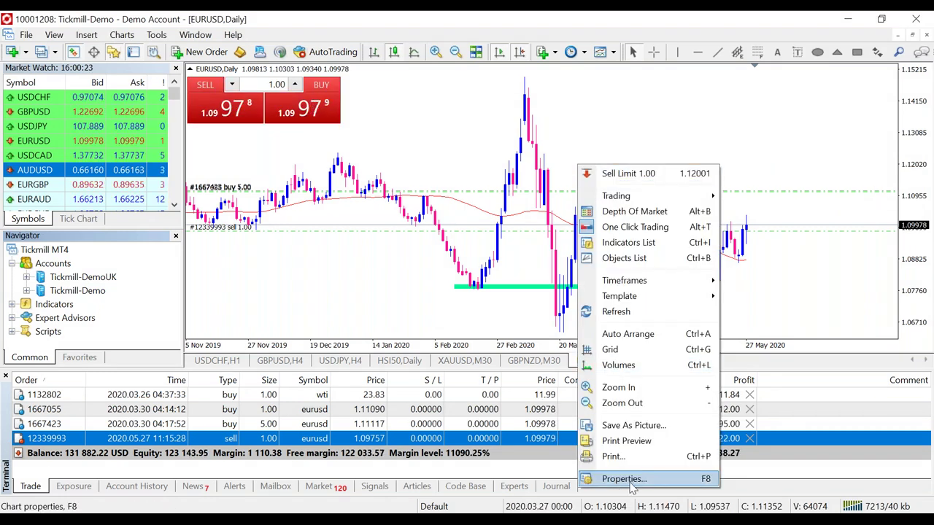
{"action": "left_click", "coordinate": [653, 479]}
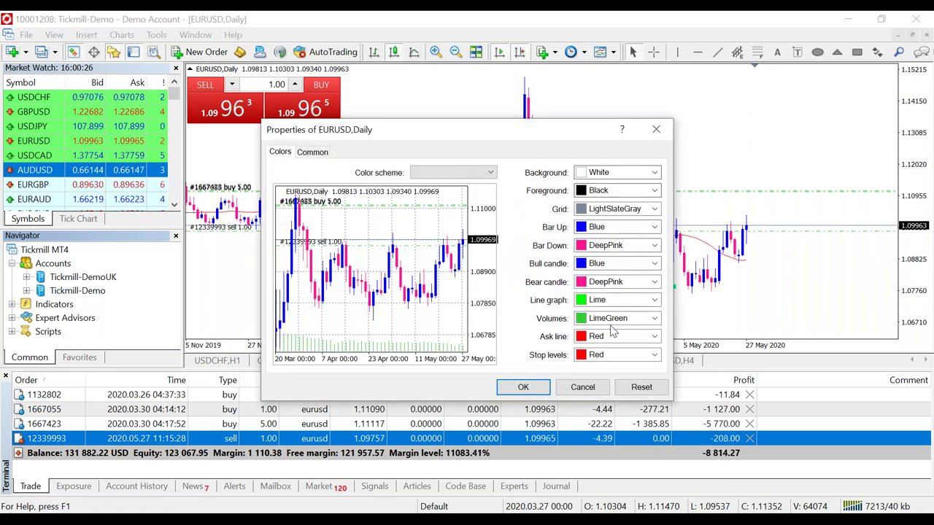
{"action": "left_click", "coordinate": [313, 151]}
{"action": "left_click", "coordinate": [280, 155]}
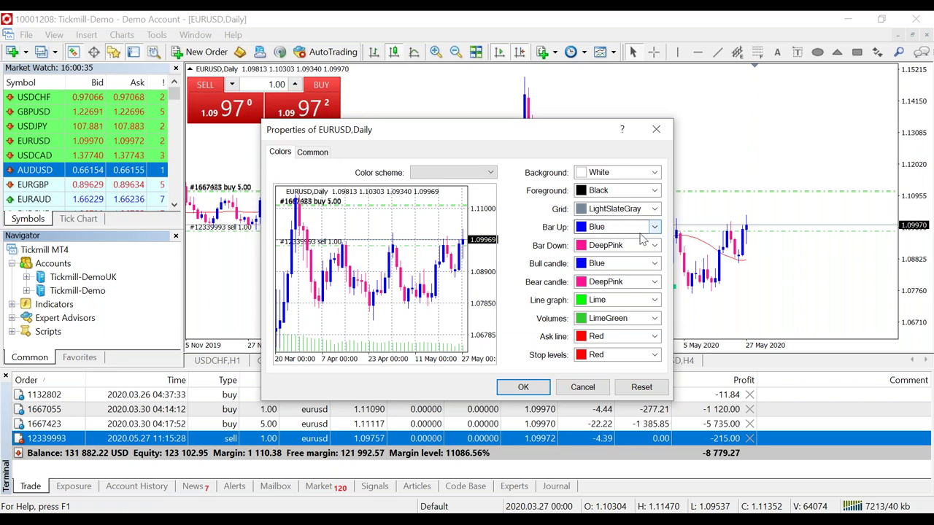
{"action": "left_click", "coordinate": [583, 389]}
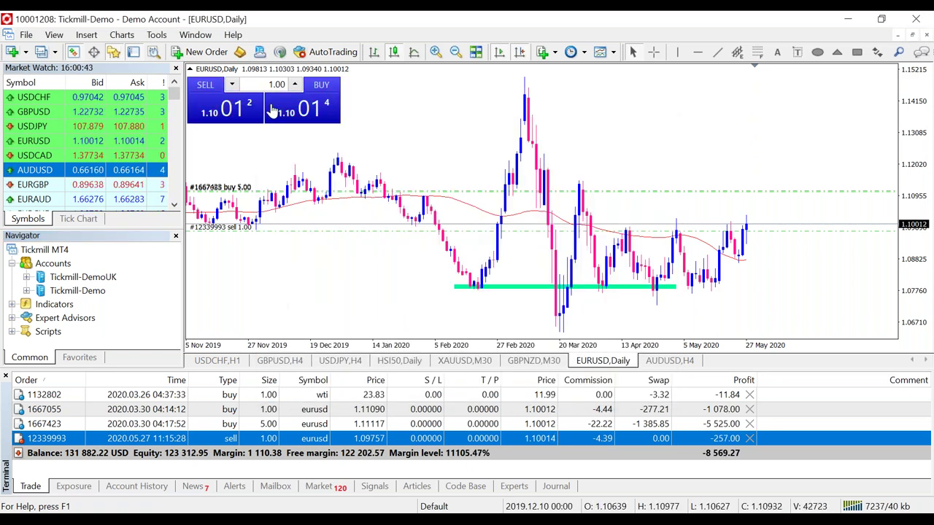
Sell 1 lot and buy 1 lot of EURUSD from the chart, then select the new orders
{"action": "left_click", "coordinate": [214, 110]}
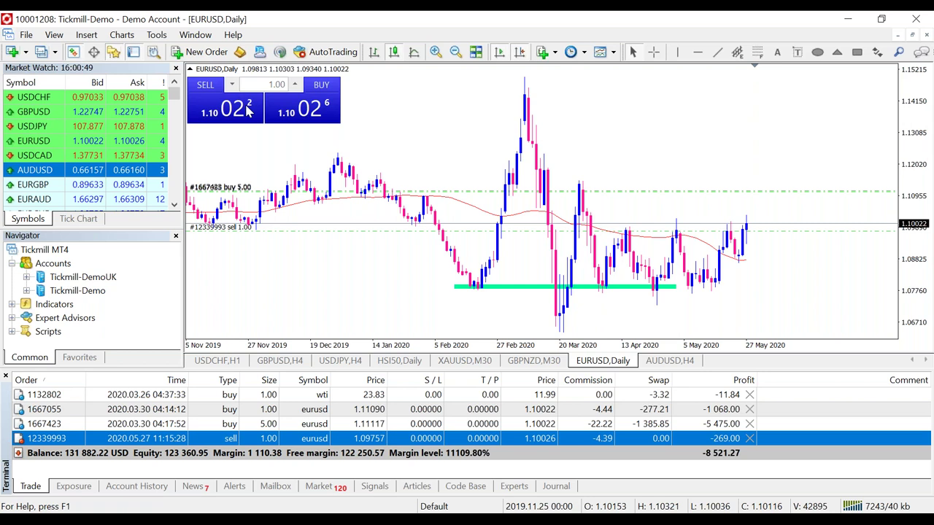
{"action": "left_click", "coordinate": [301, 108]}
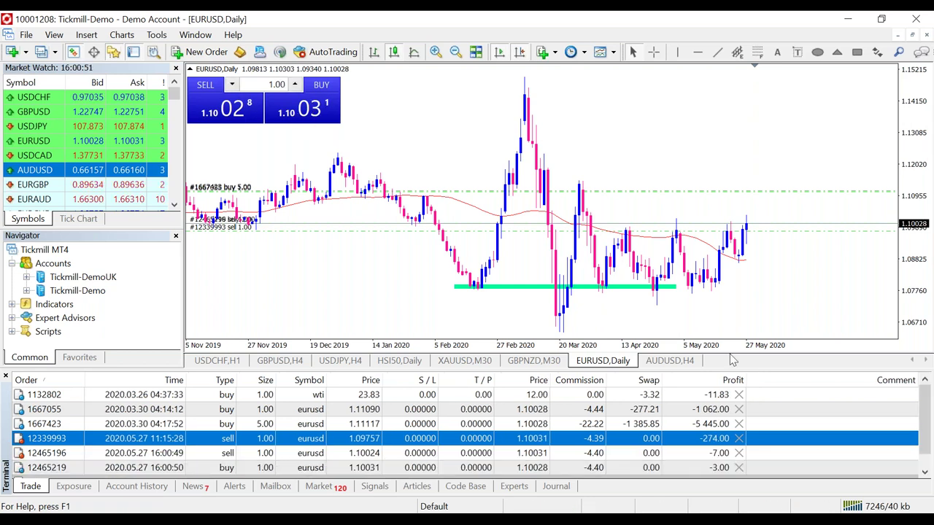
{"action": "scroll", "coordinate": [562, 453], "scroll_direction": "down", "scroll_amount": 1}
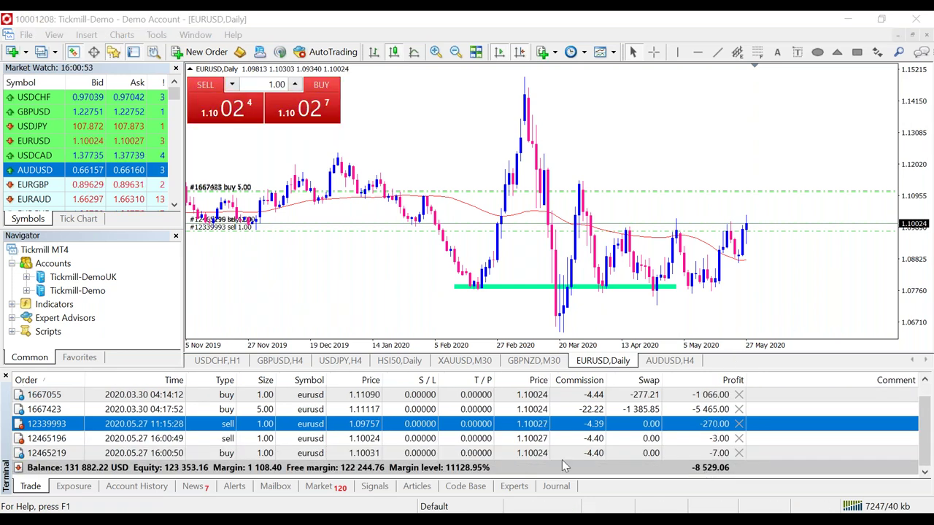
{"action": "left_click", "coordinate": [562, 438]}
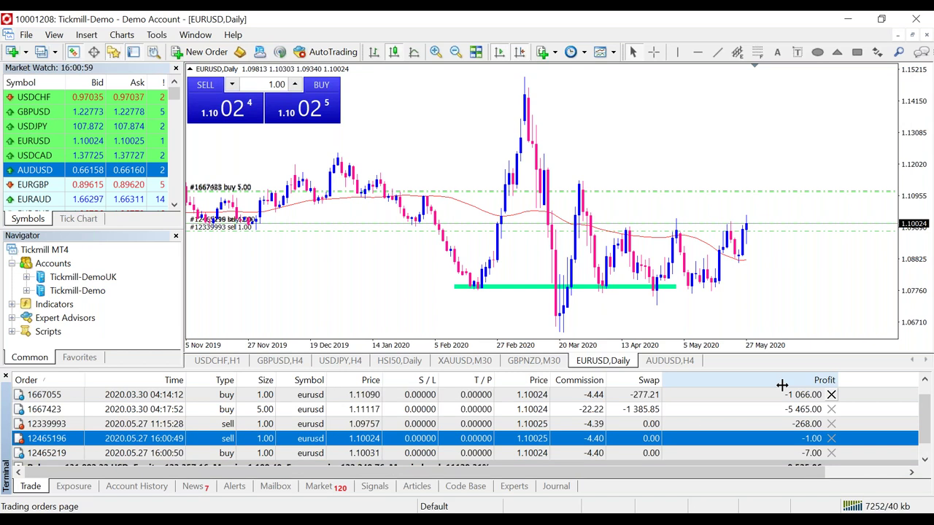
{"action": "left_click", "coordinate": [510, 409]}
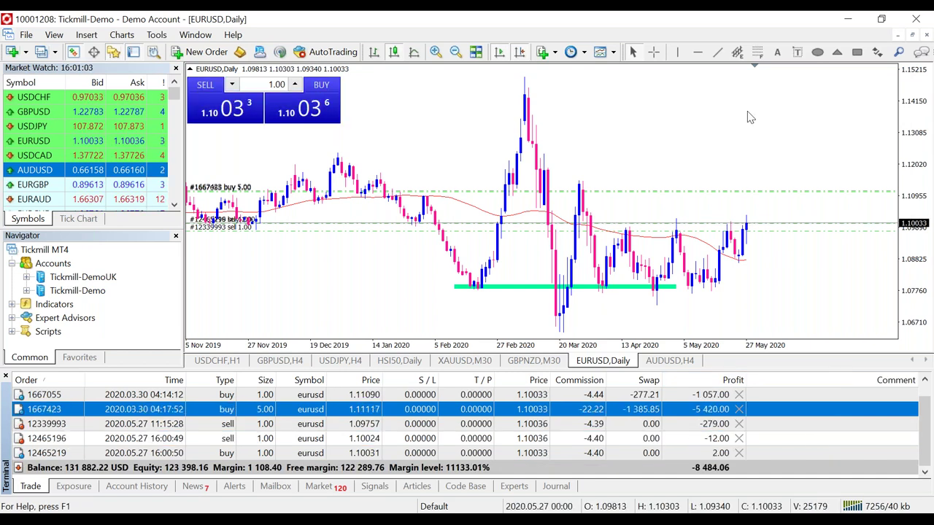
Open a new order window, choose WTI Crude Oil as the symbol, and edit the stop loss
{"action": "left_click", "coordinate": [207, 52]}
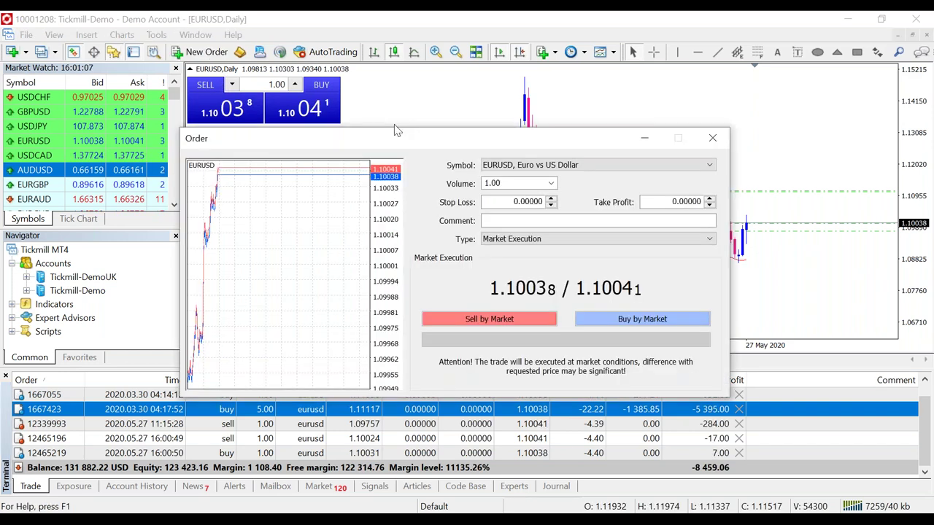
{"action": "left_click_drag", "start_coordinate": [394, 130], "coordinate": [369, 131]}
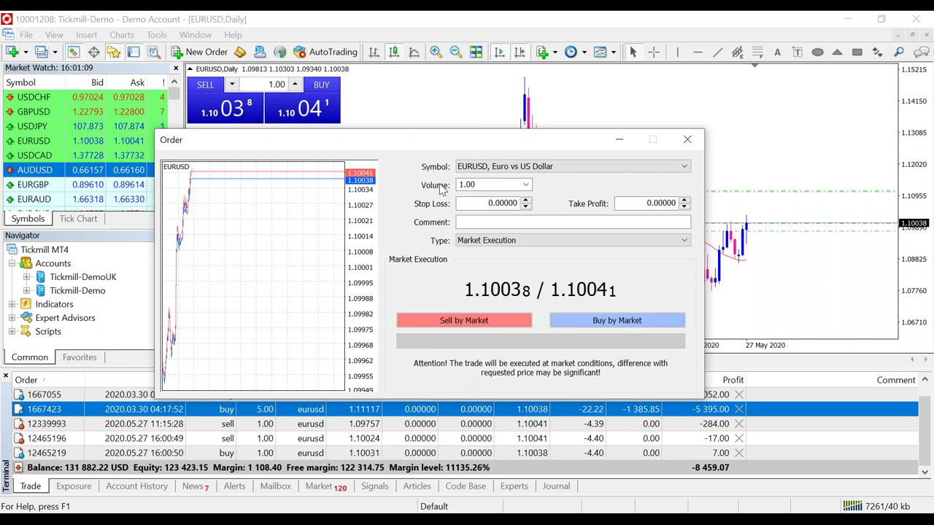
{"action": "left_click", "coordinate": [479, 166]}
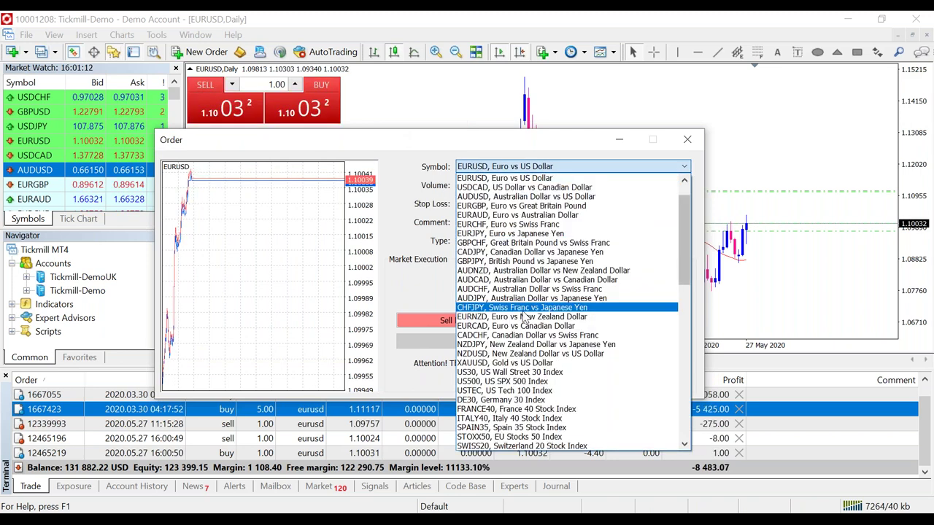
{"action": "scroll", "coordinate": [504, 387], "scroll_direction": "down", "scroll_amount": 6}
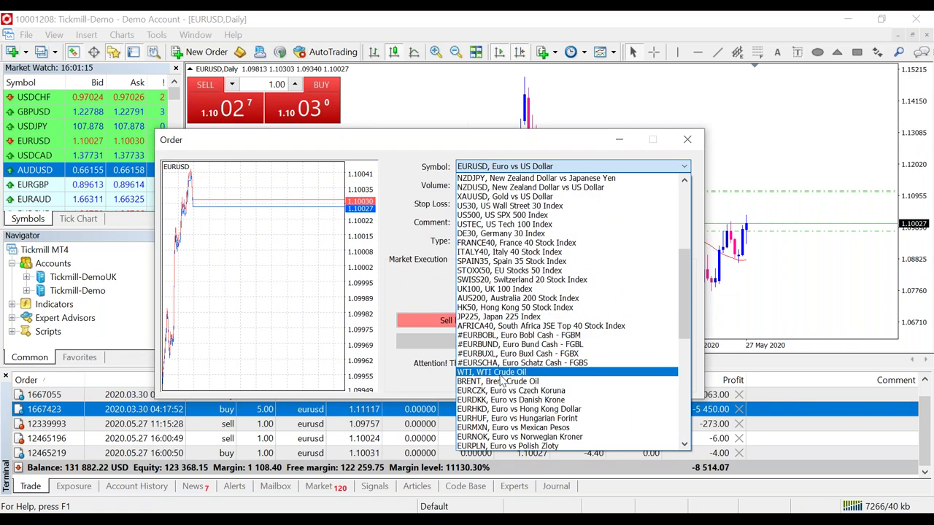
{"action": "left_click", "coordinate": [500, 373]}
{"action": "key", "text": "Tab"}
{"action": "key", "text": "Tab"}
{"action": "key", "text": "Tab"}
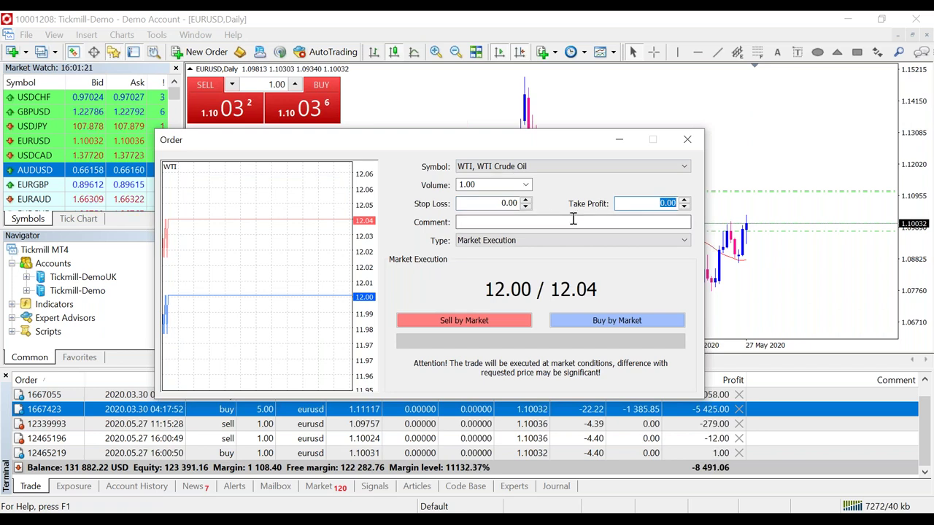
{"action": "left_click", "coordinate": [497, 203]}
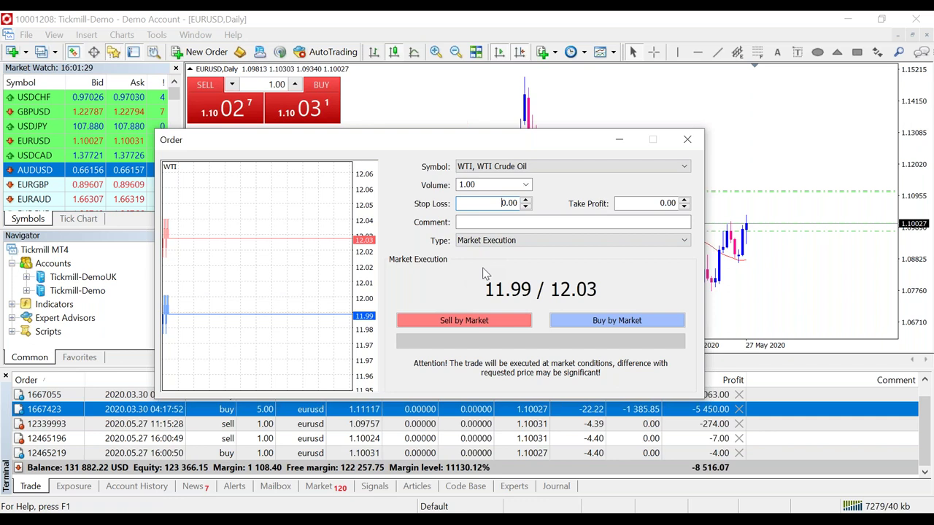
Switch the symbol to USDCHF, view the pending order types, and close the window unplaced
{"action": "left_click", "coordinate": [521, 167]}
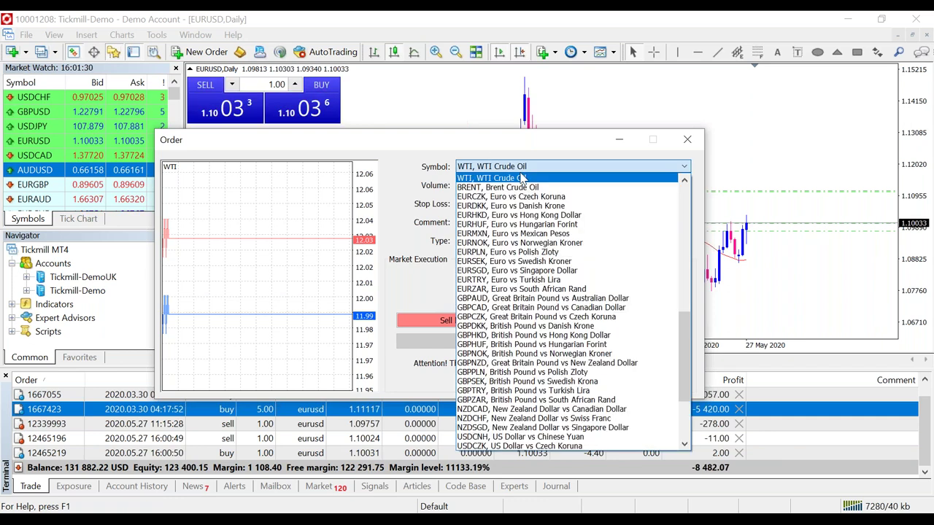
{"action": "scroll", "coordinate": [511, 183], "scroll_direction": "up", "scroll_amount": 15}
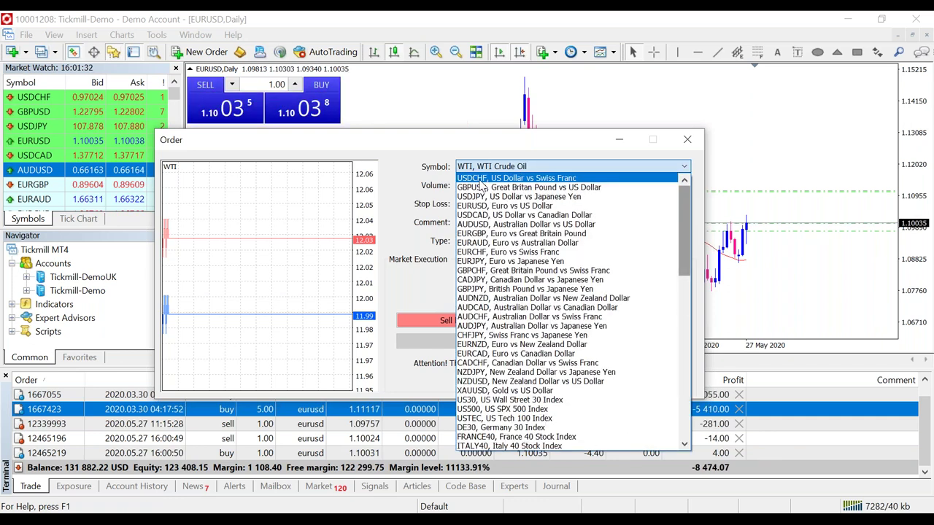
{"action": "left_click", "coordinate": [480, 181]}
{"action": "left_click", "coordinate": [569, 240]}
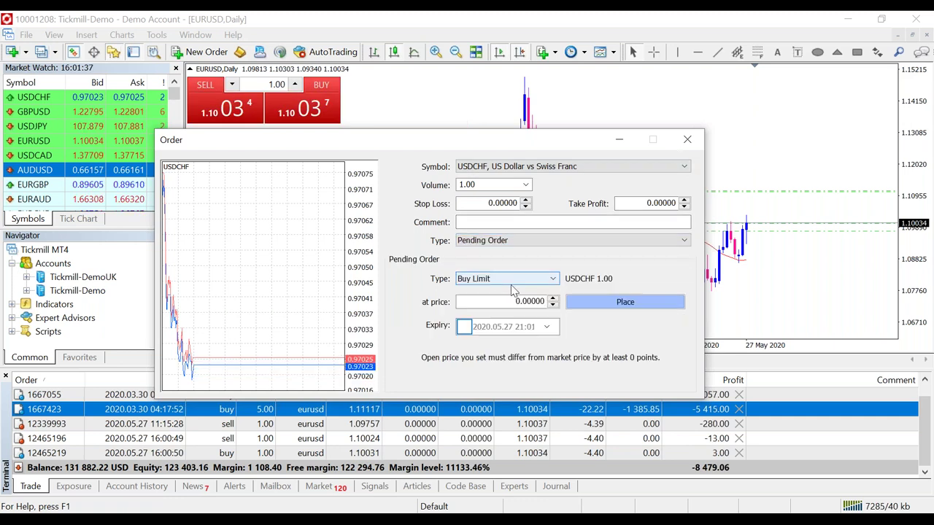
{"action": "left_click", "coordinate": [515, 283]}
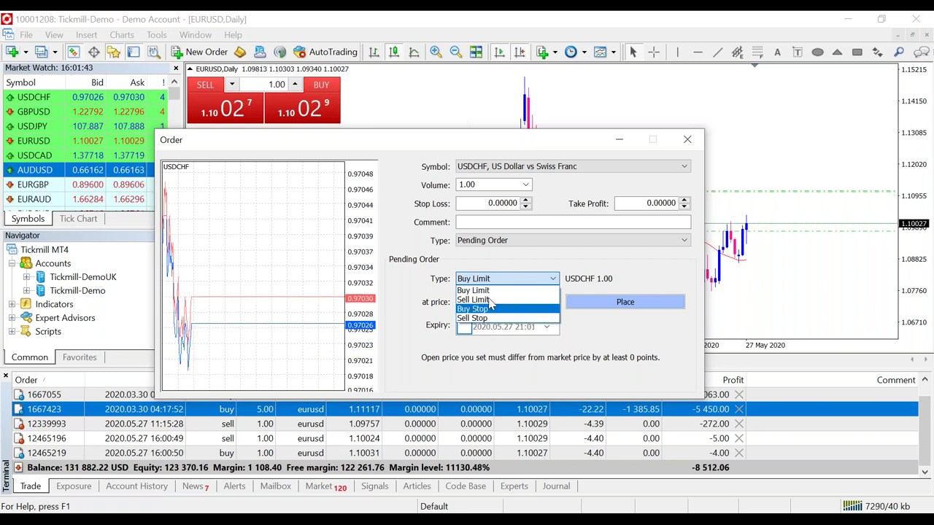
{"action": "left_click", "coordinate": [692, 148]}
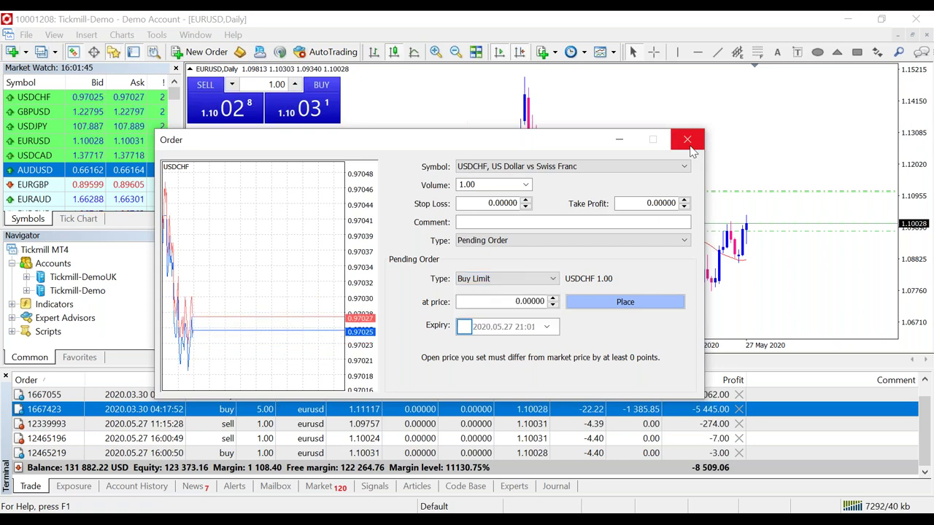
{"action": "left_click", "coordinate": [688, 141]}
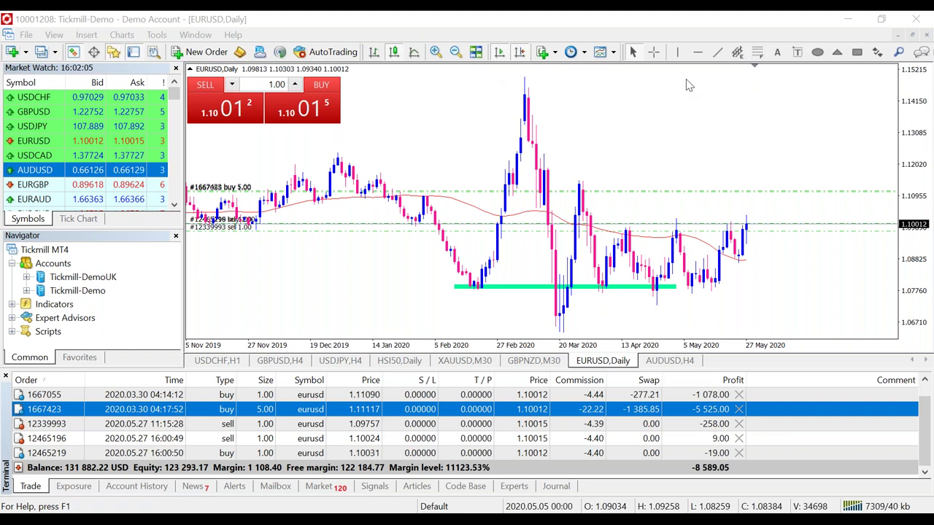
Switch the EURUSD chart to 1-hour candles and zoom out to show more bars
{"action": "right_click", "coordinate": [693, 188]}
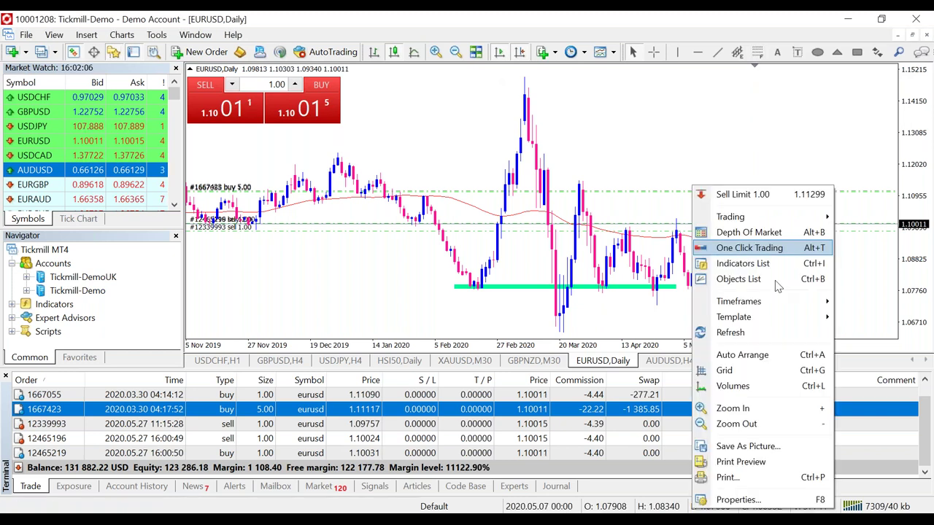
{"action": "mouse_move", "coordinate": [810, 302]}
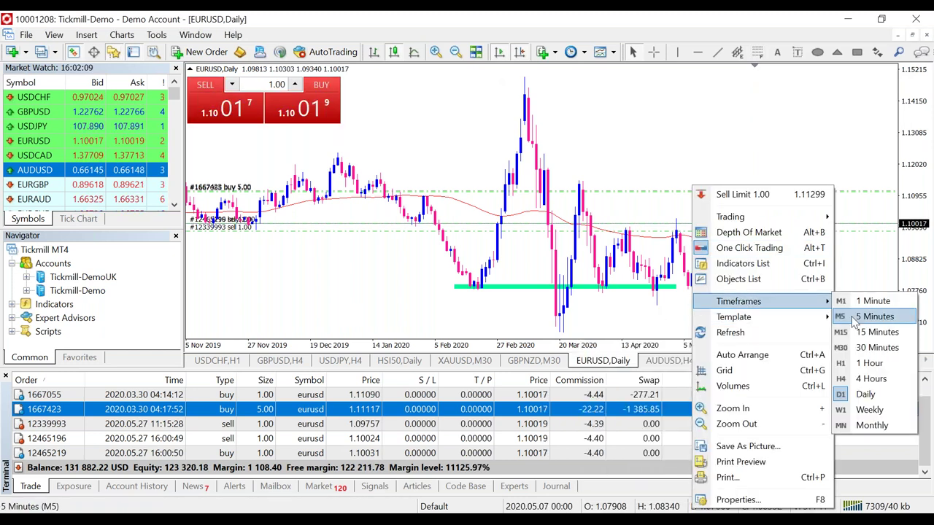
{"action": "left_click", "coordinate": [869, 363]}
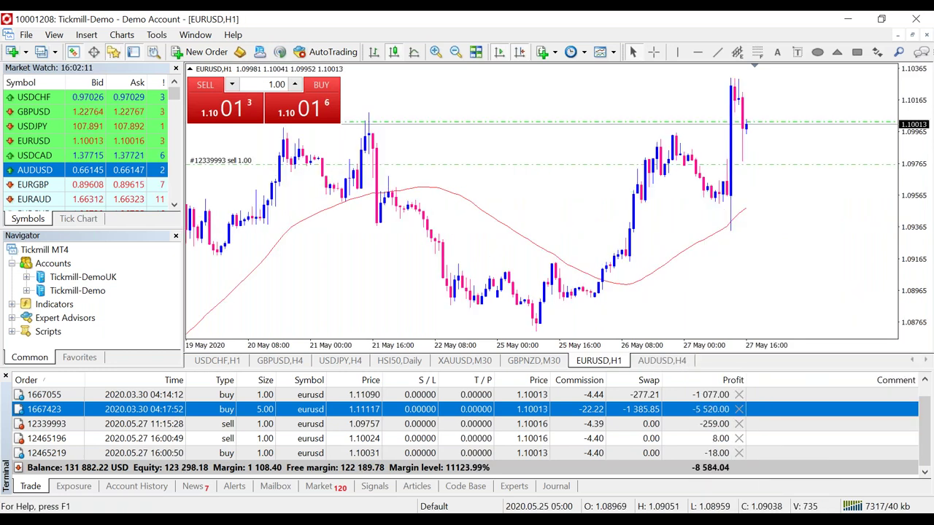
{"action": "key", "text": "minus"}
{"action": "key", "text": "minus"}
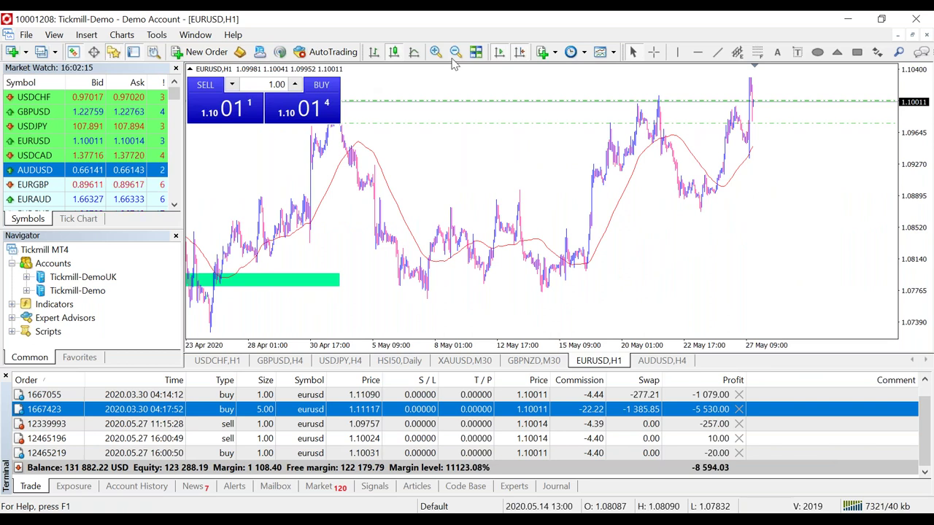
Switch the chart to 4-hour candles and draw a horizontal line at 1.10482
{"action": "right_click", "coordinate": [637, 141]}
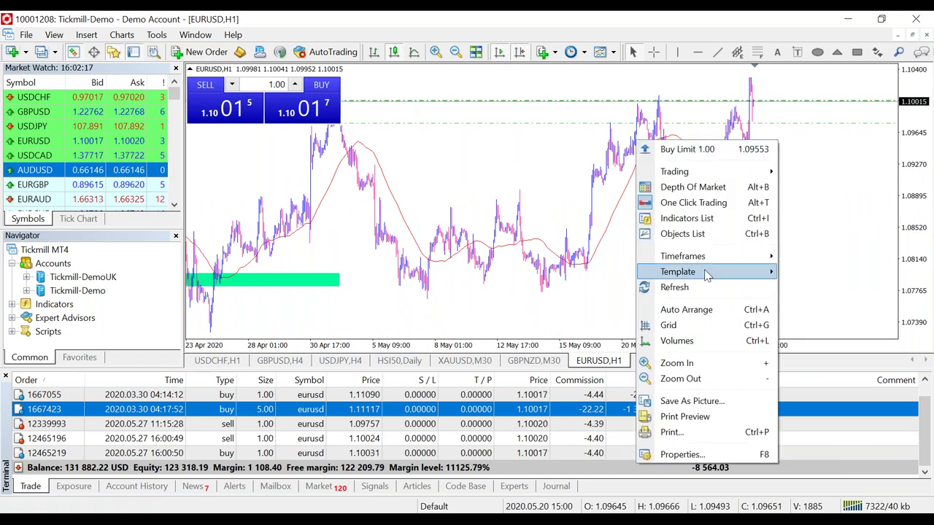
{"action": "mouse_move", "coordinate": [707, 272]}
{"action": "mouse_move", "coordinate": [759, 257]}
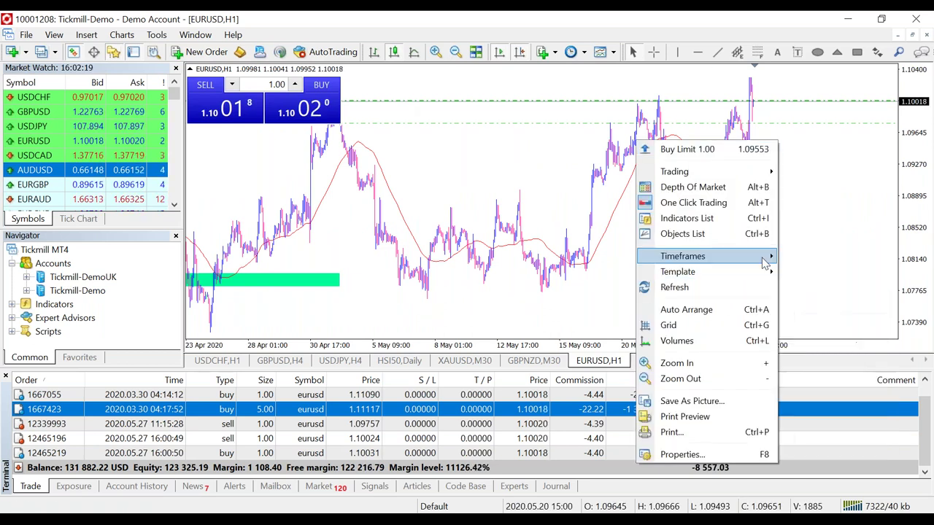
{"action": "left_click", "coordinate": [821, 332]}
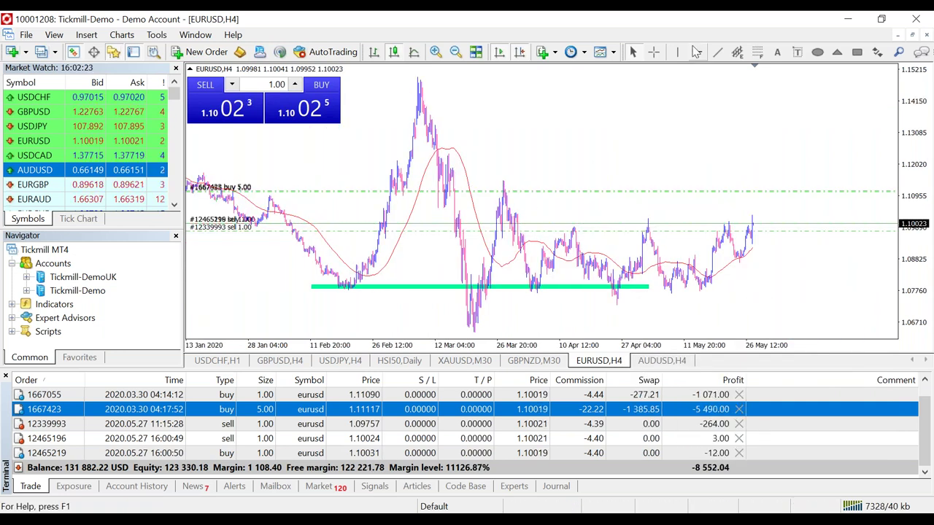
{"action": "left_click", "coordinate": [775, 210]}
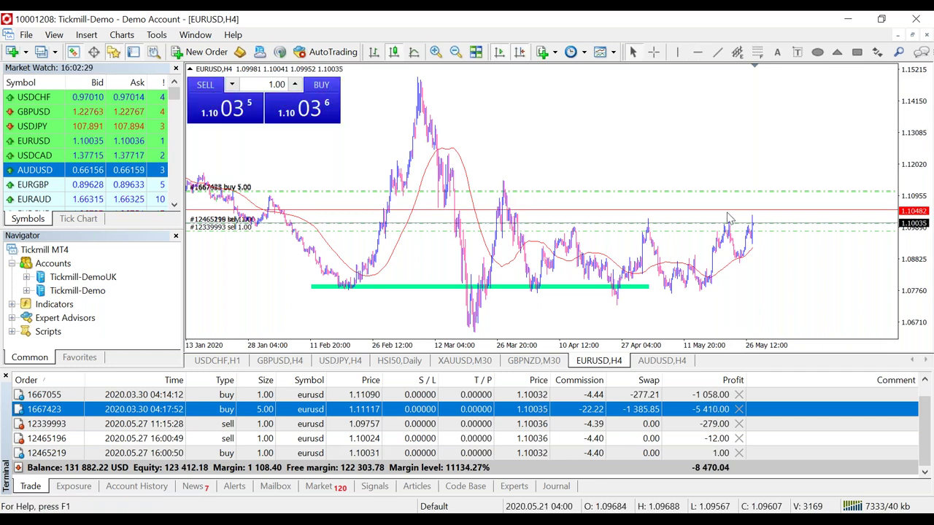
{"action": "left_click", "coordinate": [437, 53]}
{"action": "left_click", "coordinate": [436, 53]}
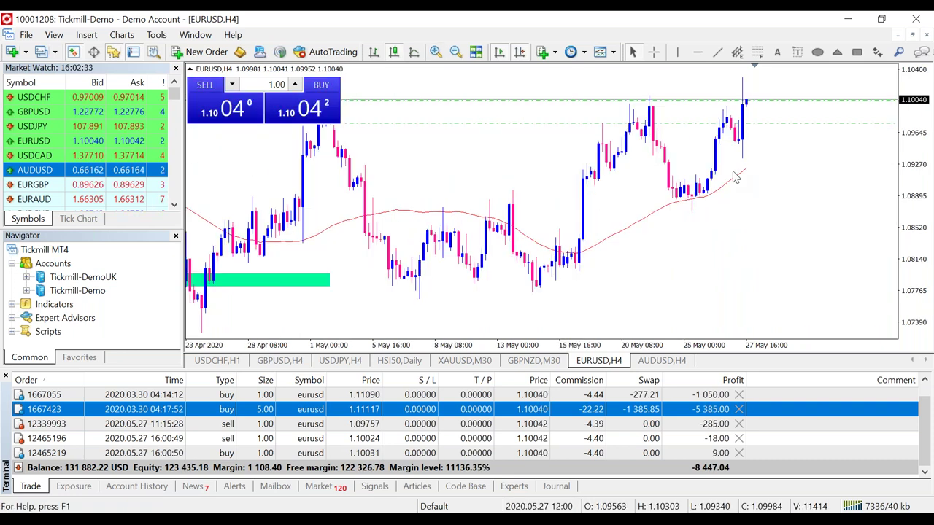
{"action": "left_click", "coordinate": [454, 53]}
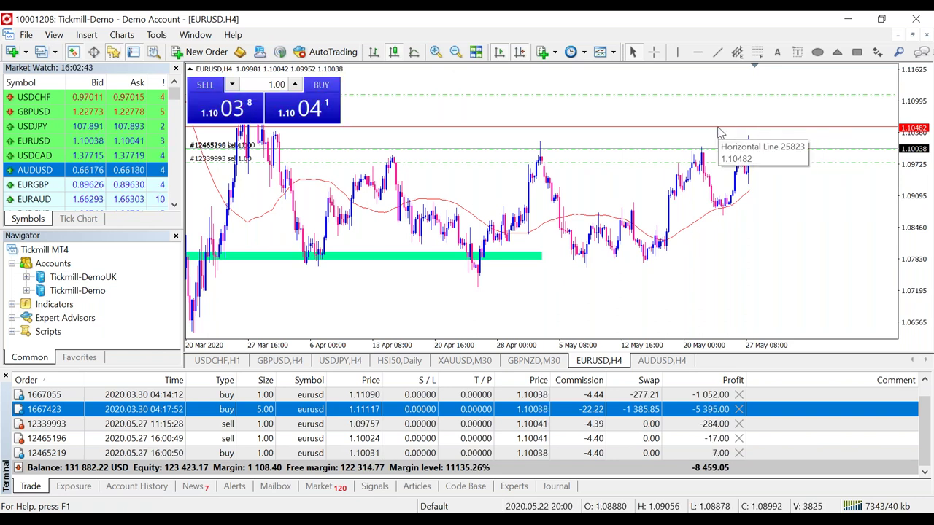
Make a new EURUSD order a pending Buy Stop, enter 1.10482 as its price, and place it
{"action": "left_click", "coordinate": [208, 53]}
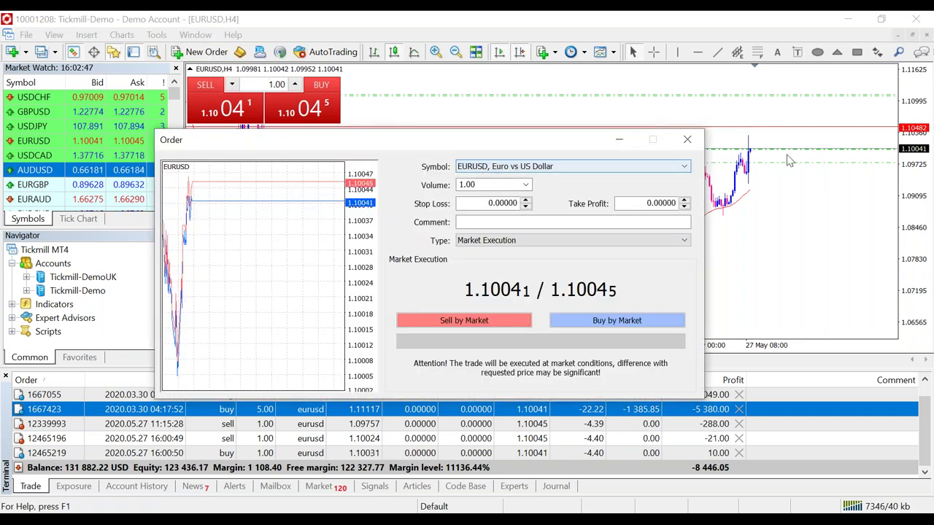
{"action": "left_click", "coordinate": [579, 241]}
{"action": "left_click", "coordinate": [491, 260]}
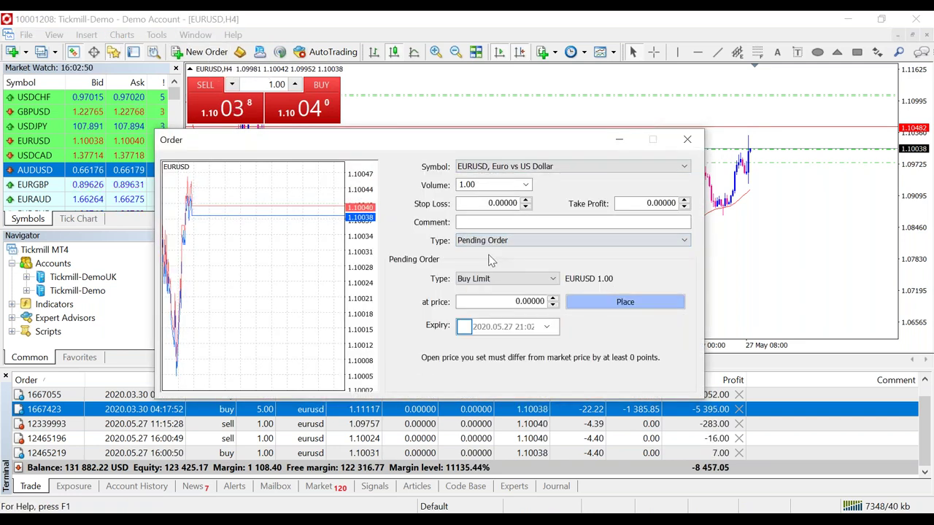
{"action": "left_click", "coordinate": [493, 279]}
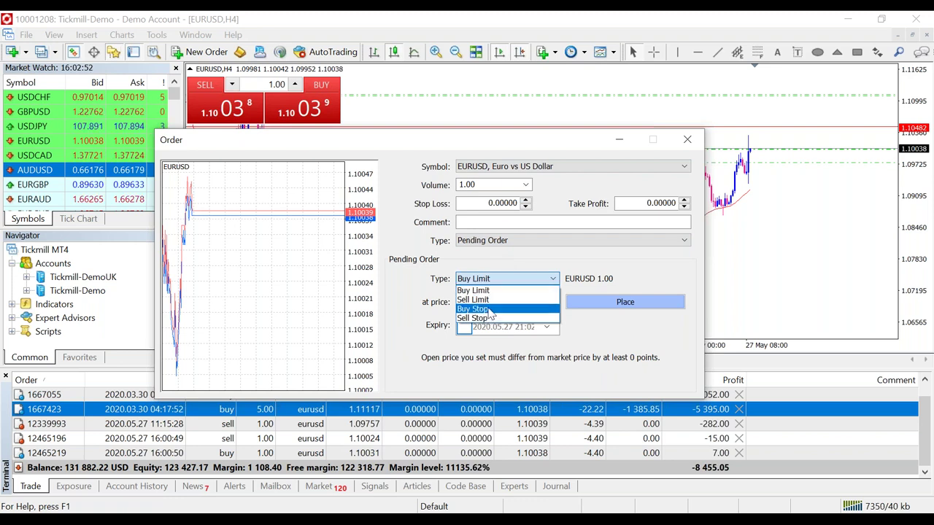
{"action": "left_click", "coordinate": [490, 310]}
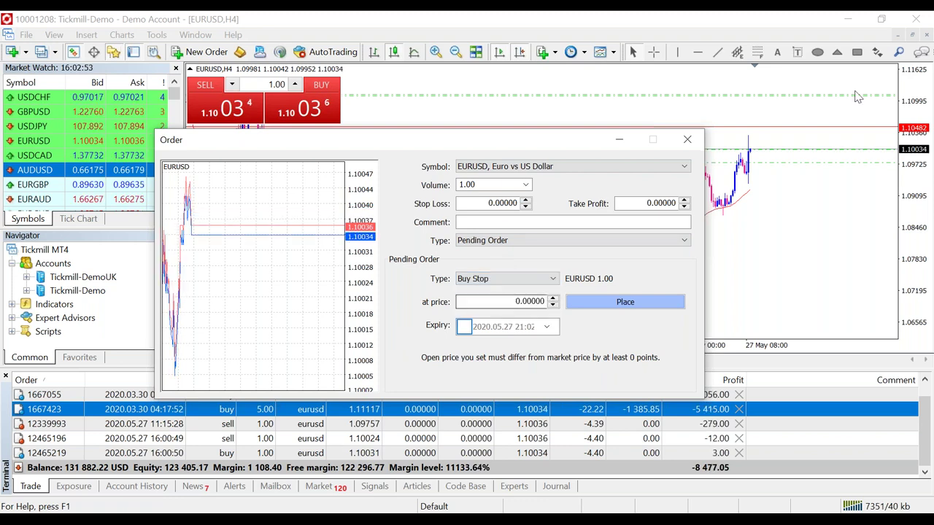
{"action": "left_click", "coordinate": [888, 19]}
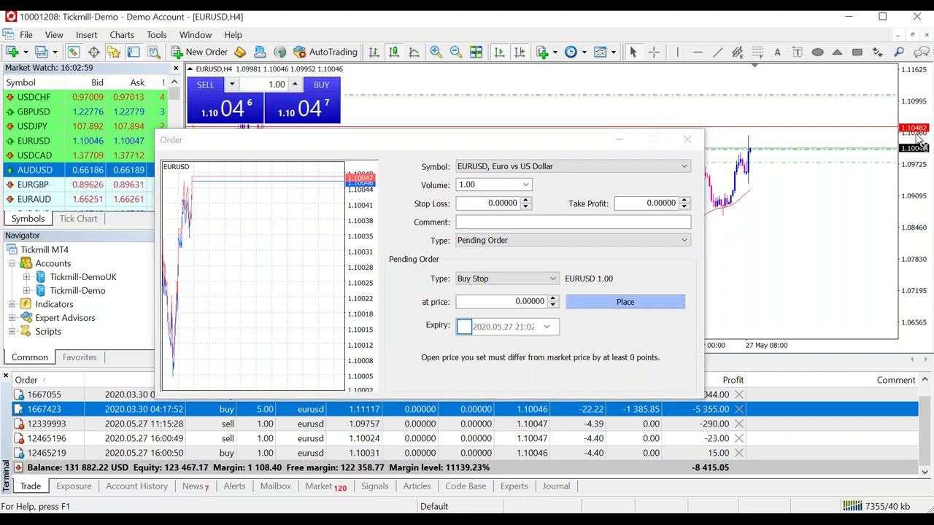
{"action": "left_click", "coordinate": [494, 302]}
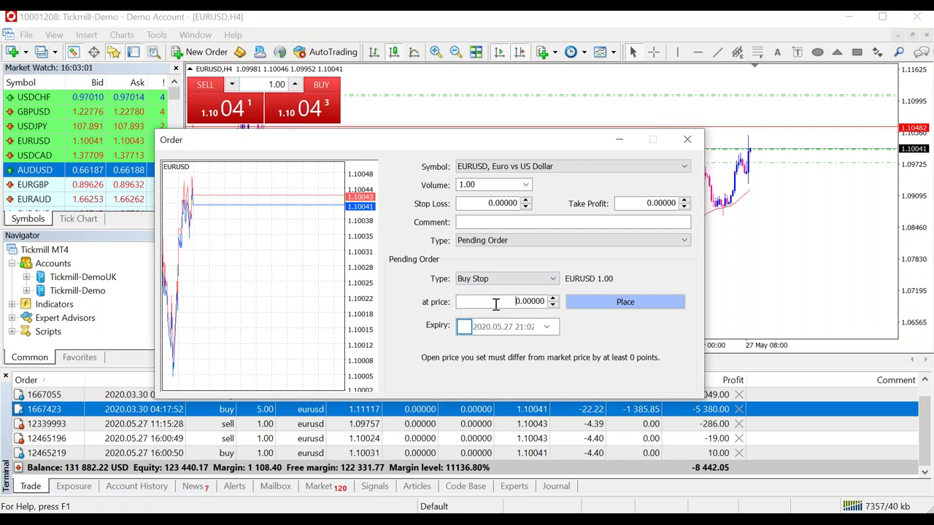
{"action": "type", "text": "1.10482"}
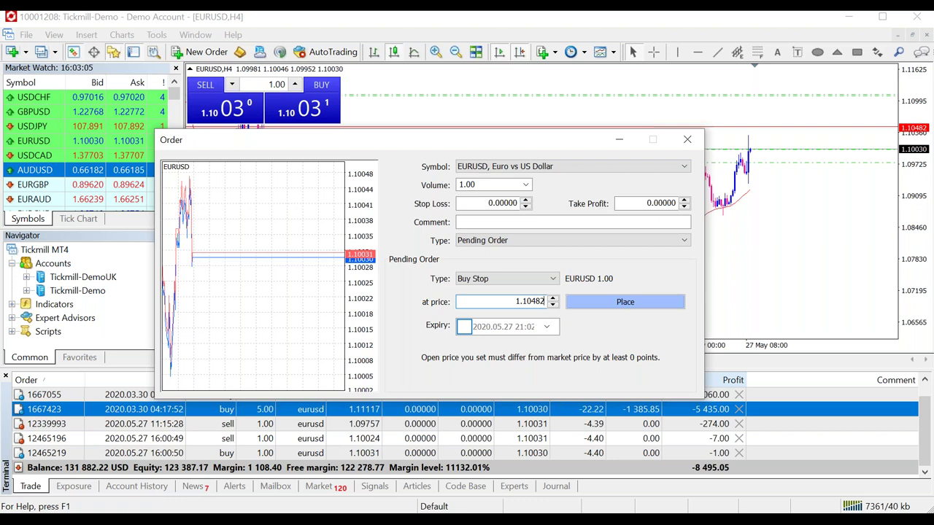
{"action": "left_click", "coordinate": [613, 303]}
{"action": "left_click", "coordinate": [464, 203]}
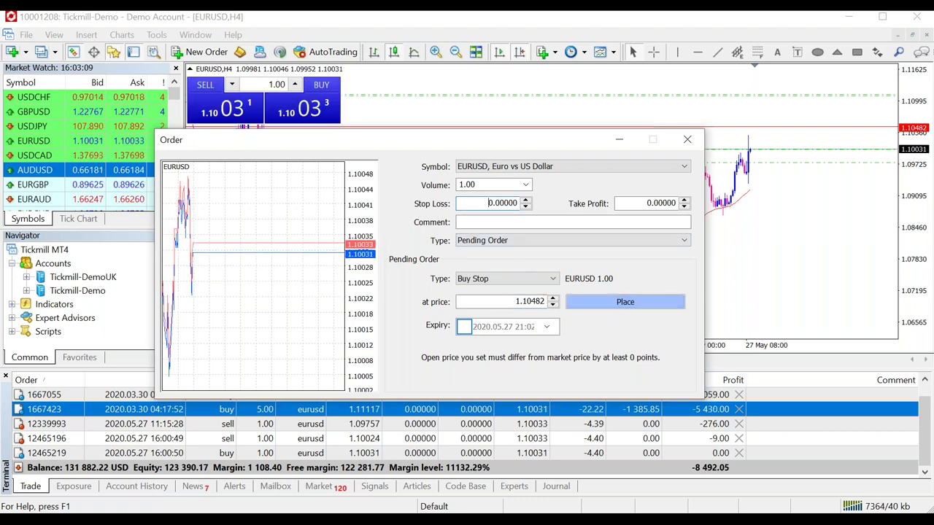
{"action": "left_click", "coordinate": [624, 305]}
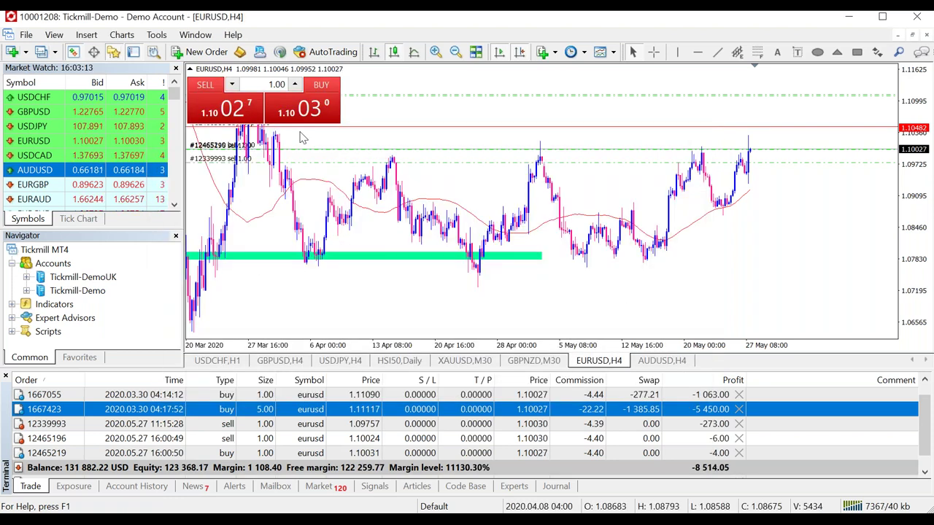
Make a new EURUSD order a 1.00-lot pending Buy Limit, try a 29 May 2020 expiry, then disable expiry
{"action": "left_click", "coordinate": [200, 52]}
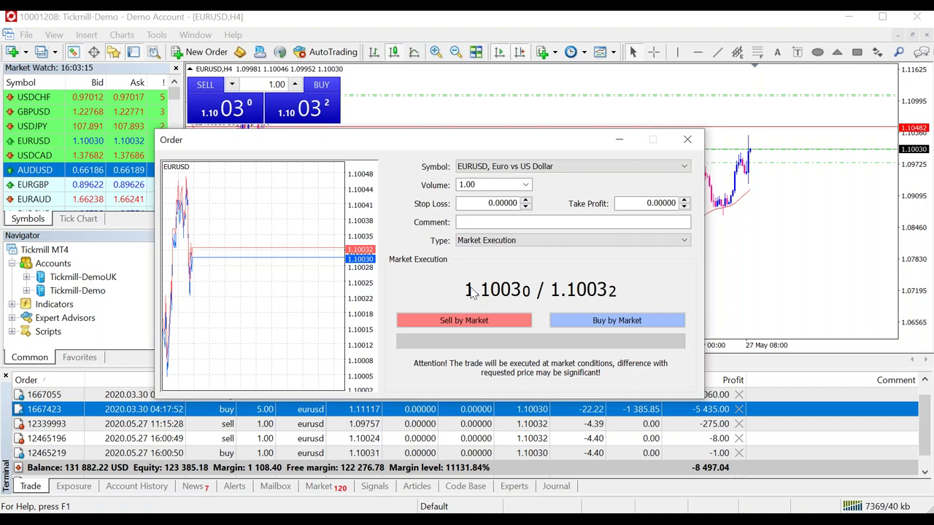
{"action": "left_click", "coordinate": [496, 240]}
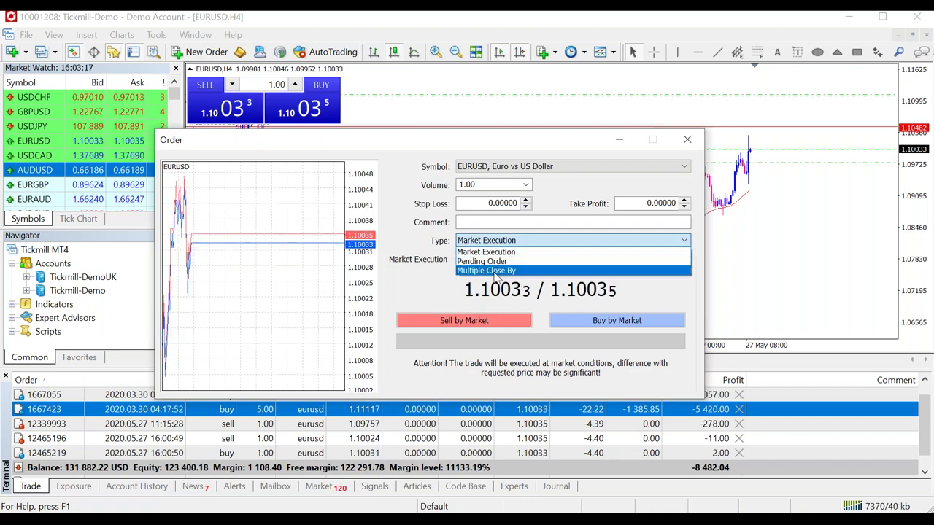
{"action": "left_click", "coordinate": [483, 261]}
{"action": "left_click", "coordinate": [464, 326]}
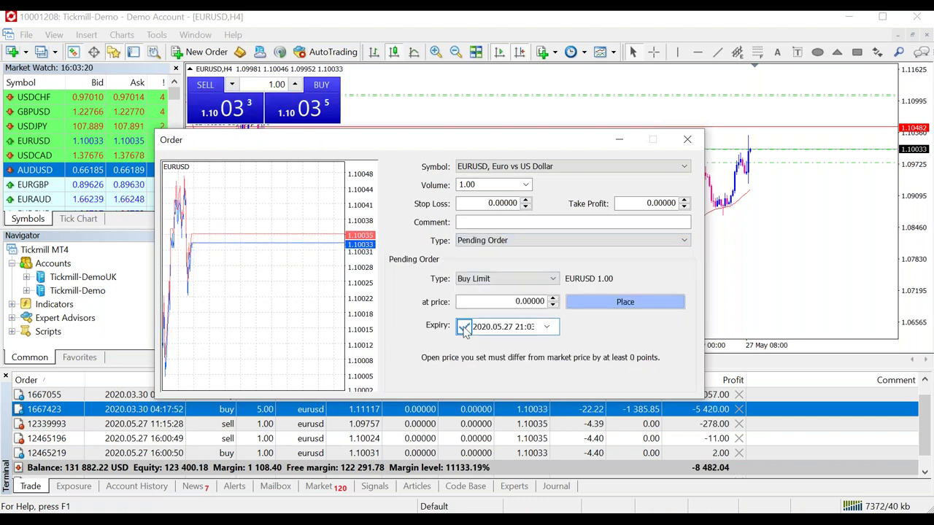
{"action": "left_click", "coordinate": [547, 329]}
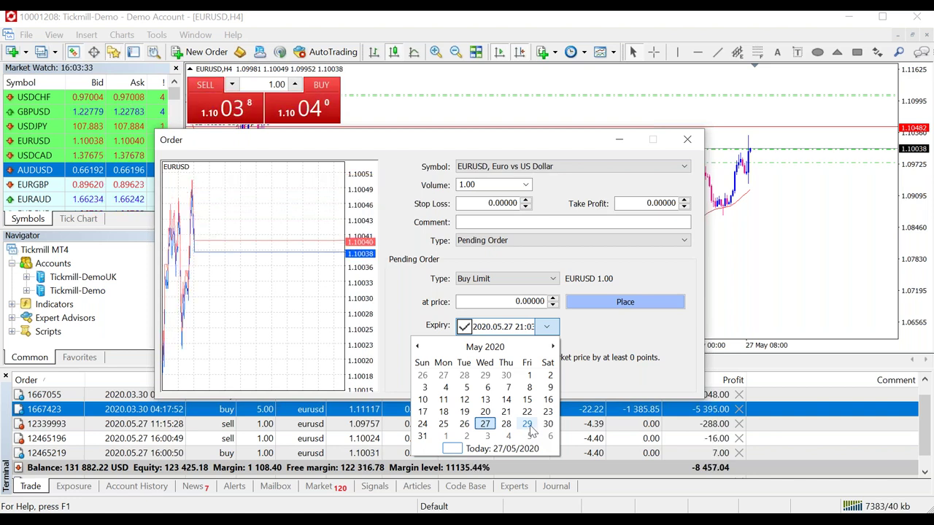
{"action": "left_click", "coordinate": [530, 429]}
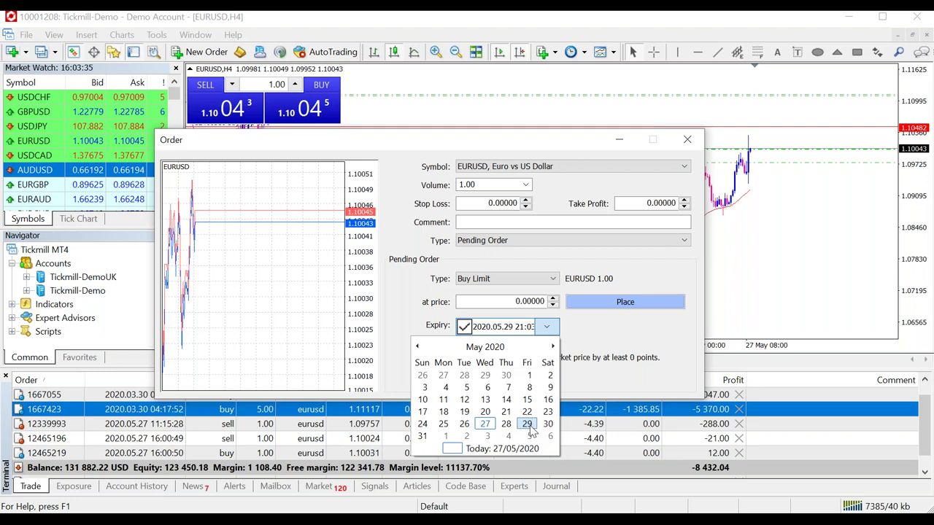
{"action": "left_click", "coordinate": [530, 428]}
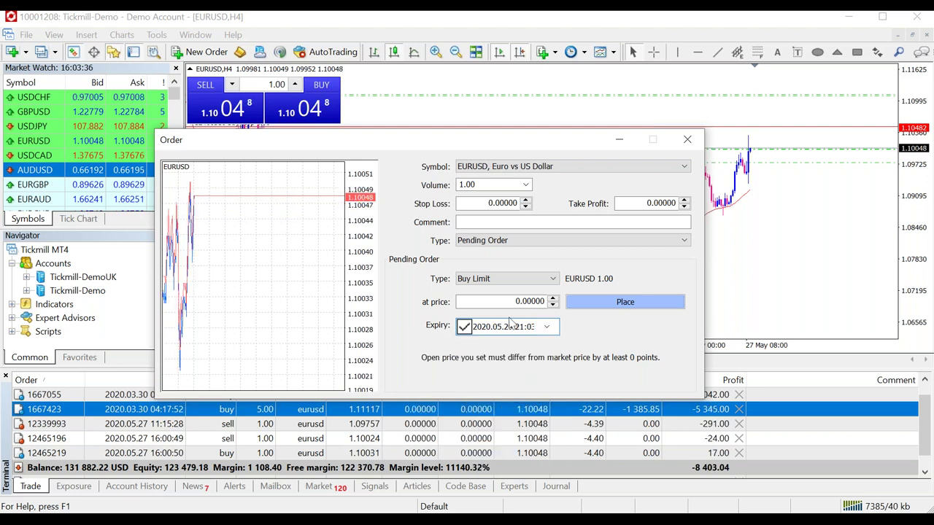
{"action": "left_click", "coordinate": [464, 328]}
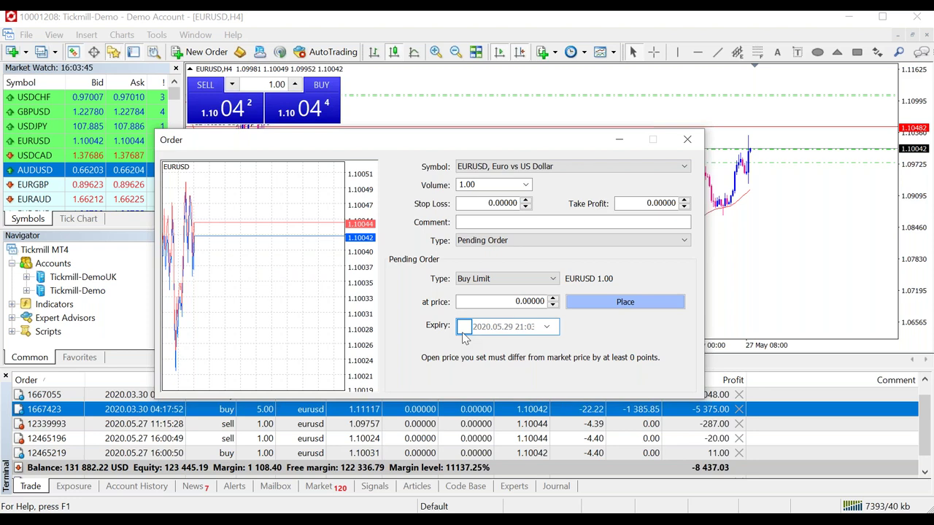
Close the order window unplaced and measure bars and points between two spots with the crosshair
{"action": "left_click", "coordinate": [690, 139]}
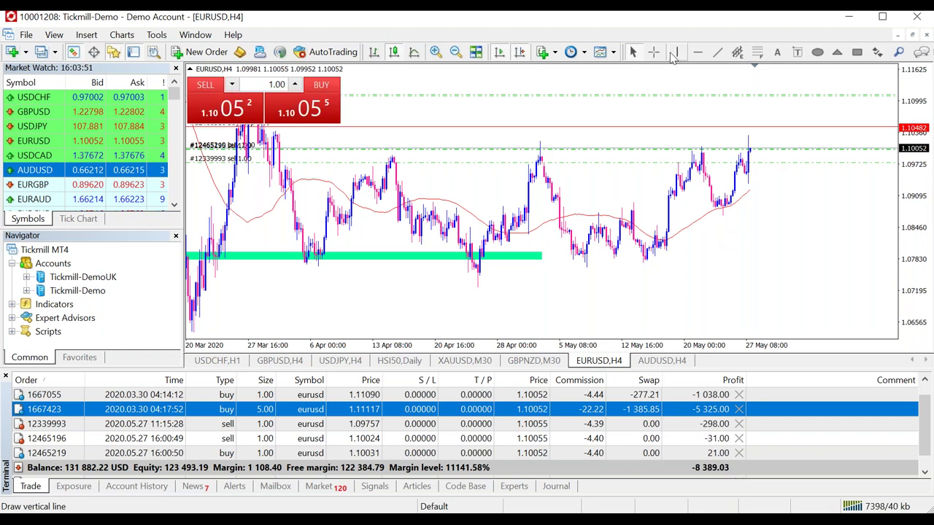
{"action": "middle_click", "coordinate": [723, 131]}
{"action": "left_click_drag", "start_coordinate": [761, 145], "coordinate": [783, 80]}
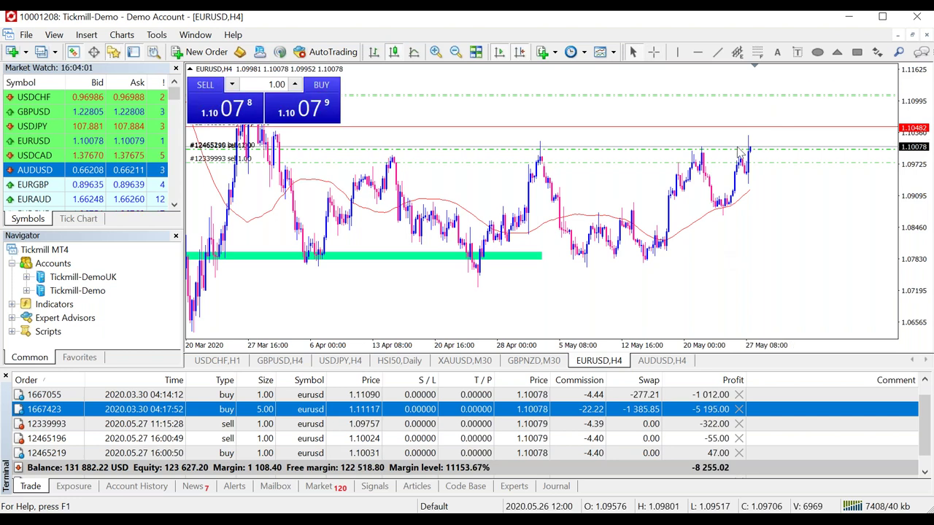
{"action": "scroll", "coordinate": [633, 283], "scroll_direction": "down", "scroll_amount": 1}
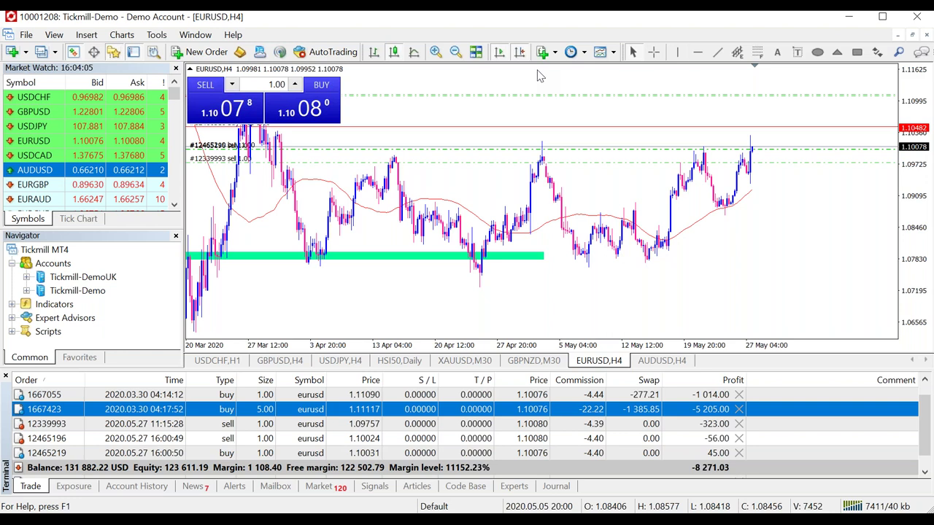
{"action": "scroll", "coordinate": [701, 254], "scroll_direction": "up", "scroll_amount": 1}
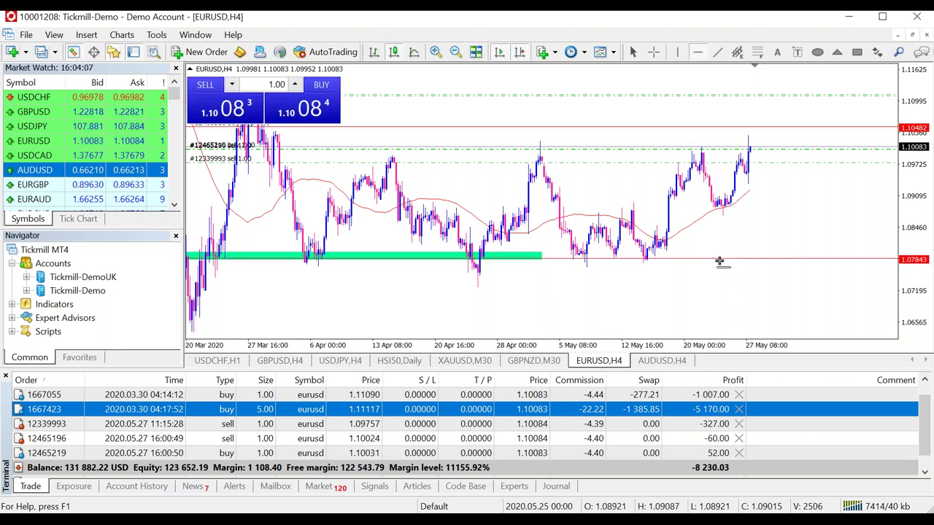
Place a horizontal line at 1.07250 and measure the price move between two candles
{"action": "left_click", "coordinate": [732, 289]}
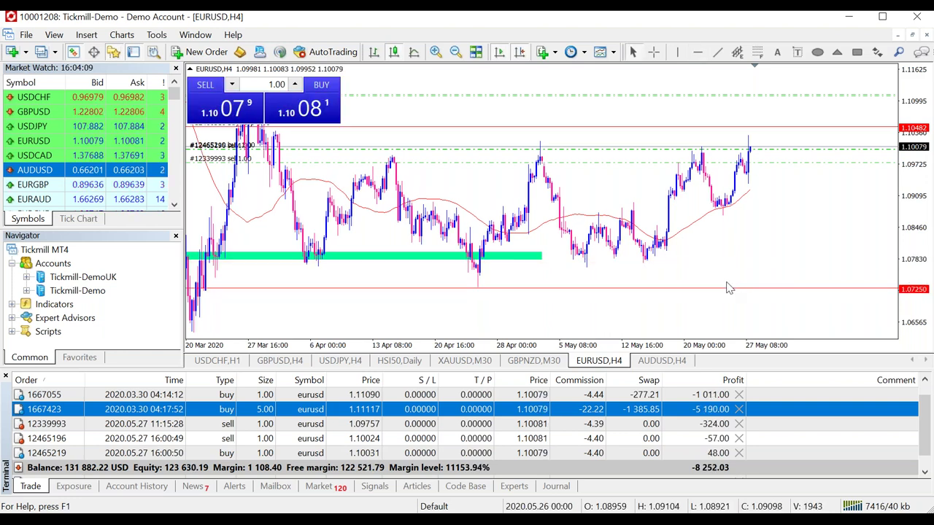
{"action": "middle_click", "coordinate": [692, 168]}
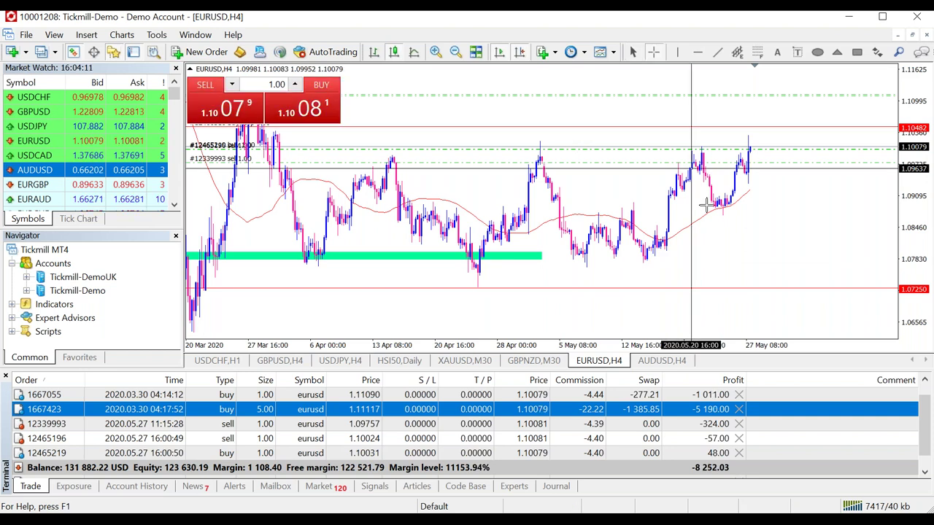
{"action": "left_click_drag", "start_coordinate": [742, 261], "coordinate": [803, 334]}
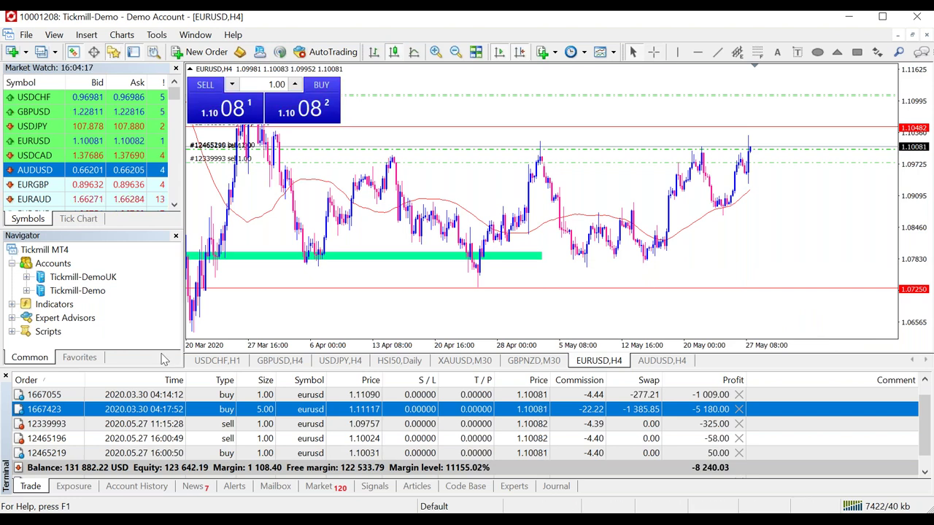
{"action": "left_click", "coordinate": [593, 292]}
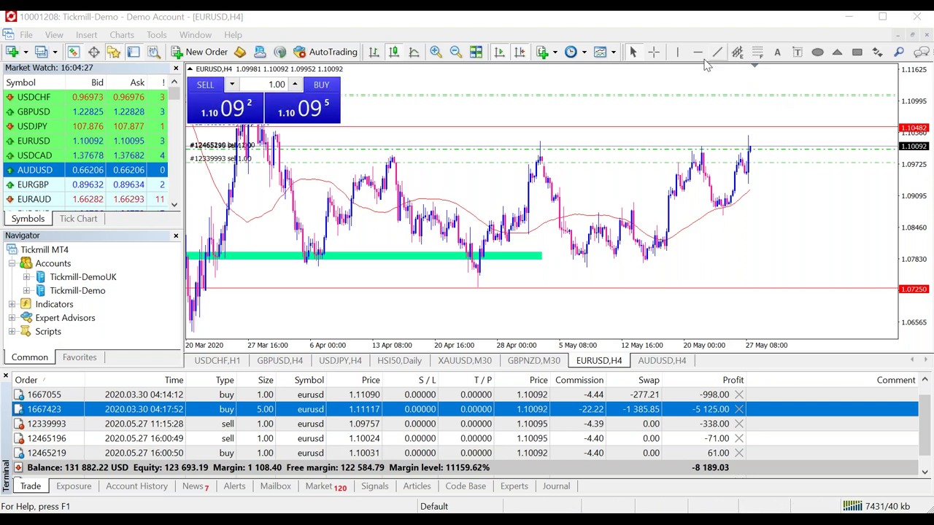
{"action": "left_click", "coordinate": [552, 79]}
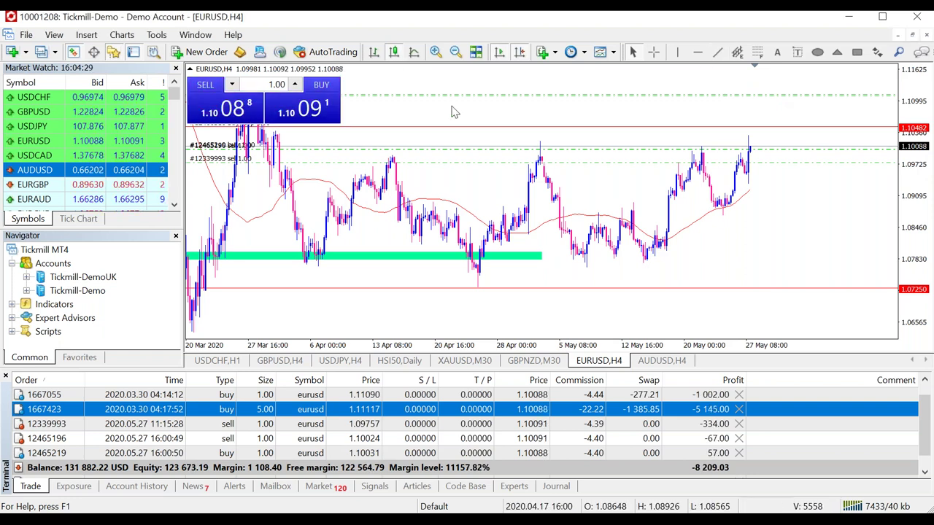
Remove Arrows, Text label and Text via toolbar Customize, and put the drawing tools on their own row
{"action": "right_click", "coordinate": [775, 57]}
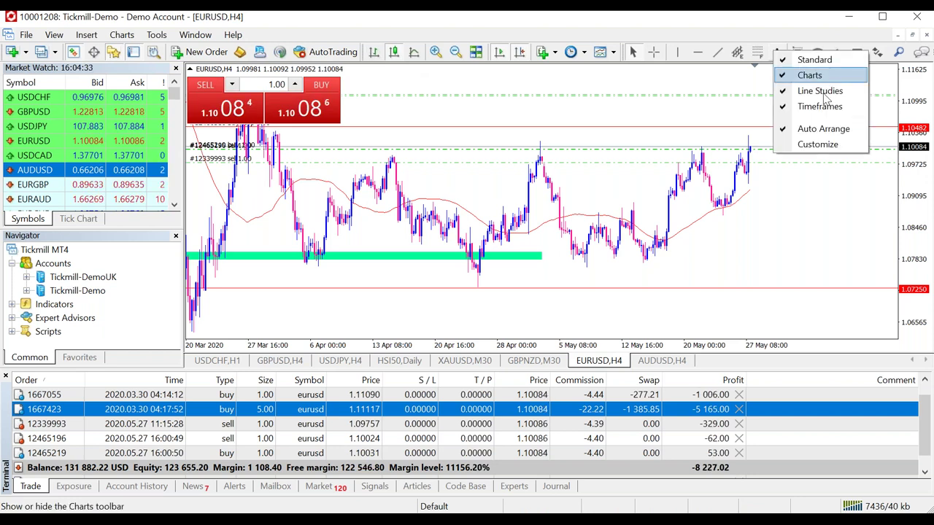
{"action": "left_click", "coordinate": [813, 150]}
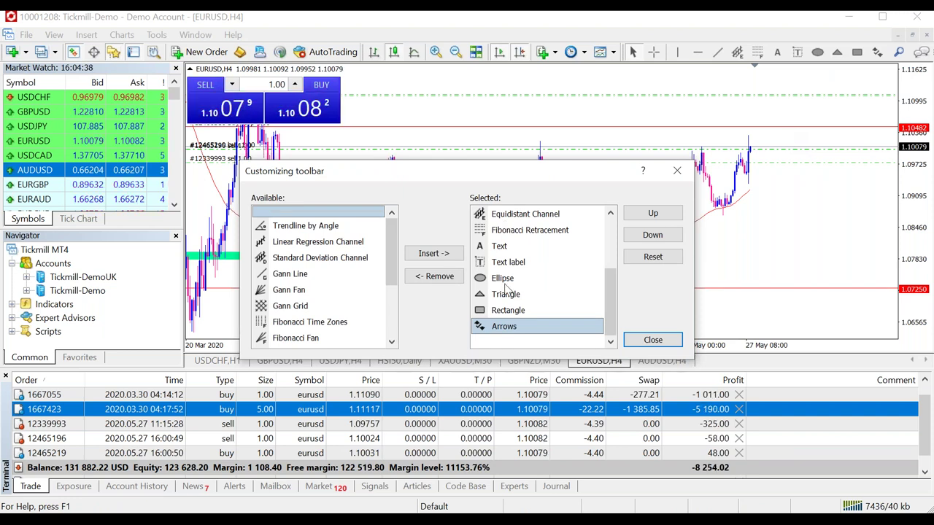
{"action": "left_click", "coordinate": [429, 277]}
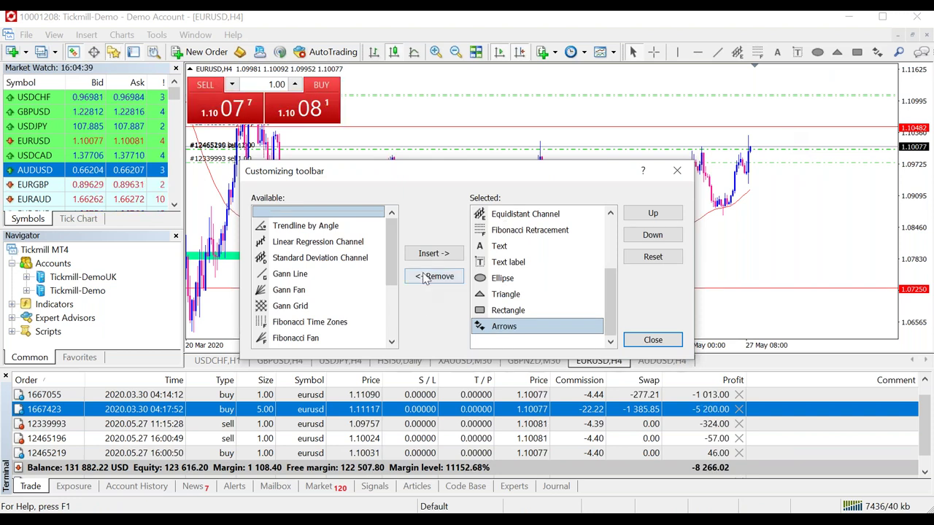
{"action": "left_click", "coordinate": [520, 232]}
{"action": "left_click", "coordinate": [496, 262]}
{"action": "double_click", "coordinate": [496, 260]}
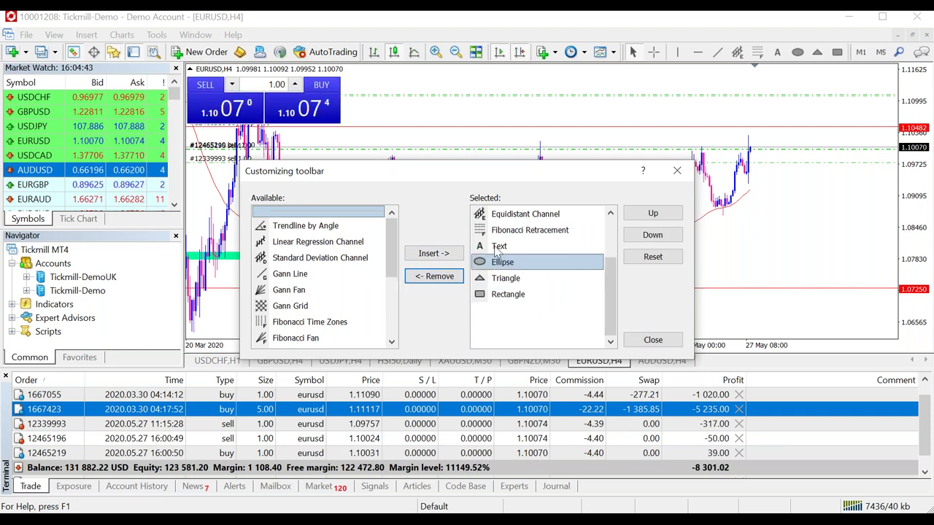
{"action": "left_click", "coordinate": [499, 246]}
{"action": "left_click", "coordinate": [434, 276]}
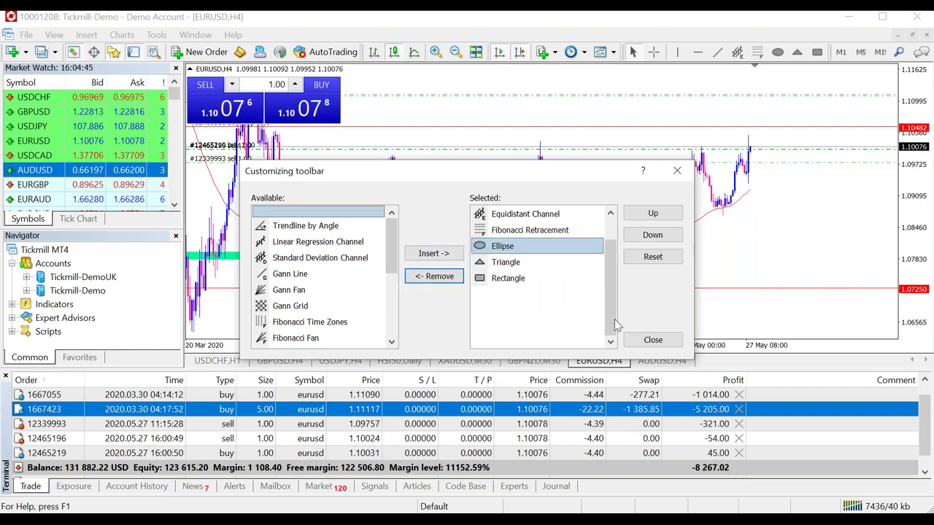
{"action": "left_click", "coordinate": [653, 340]}
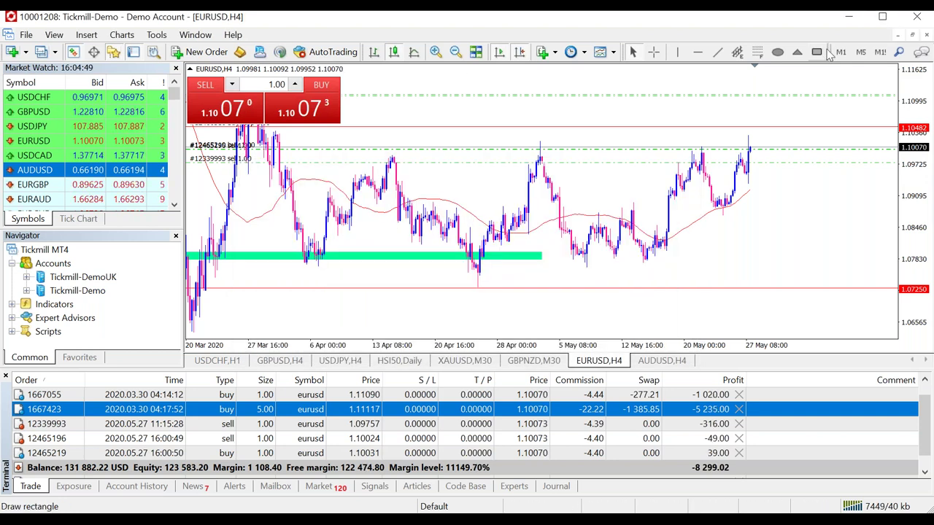
{"action": "left_click", "coordinate": [159, 57]}
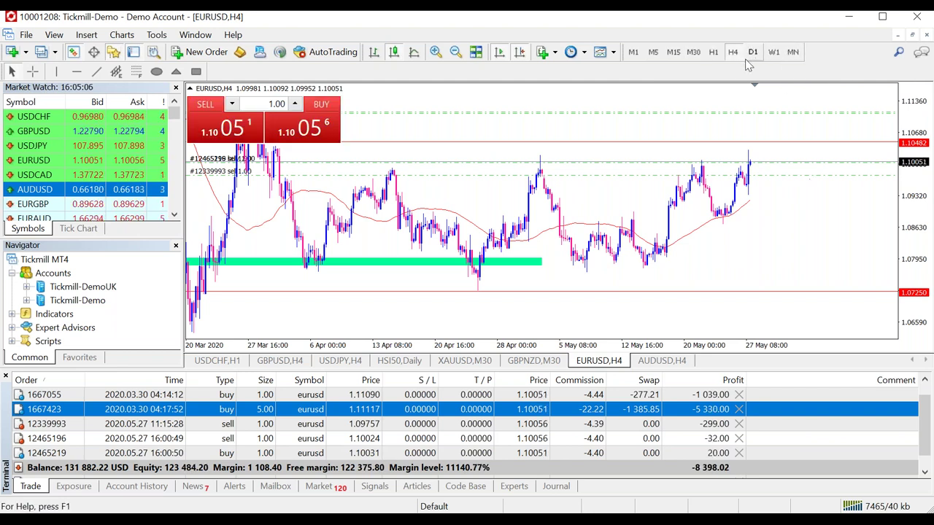
Step the EURUSD chart through M1, M5, M15, M30, H1, H4, D1 and W1, then zoom in on H1
{"action": "left_click", "coordinate": [633, 52]}
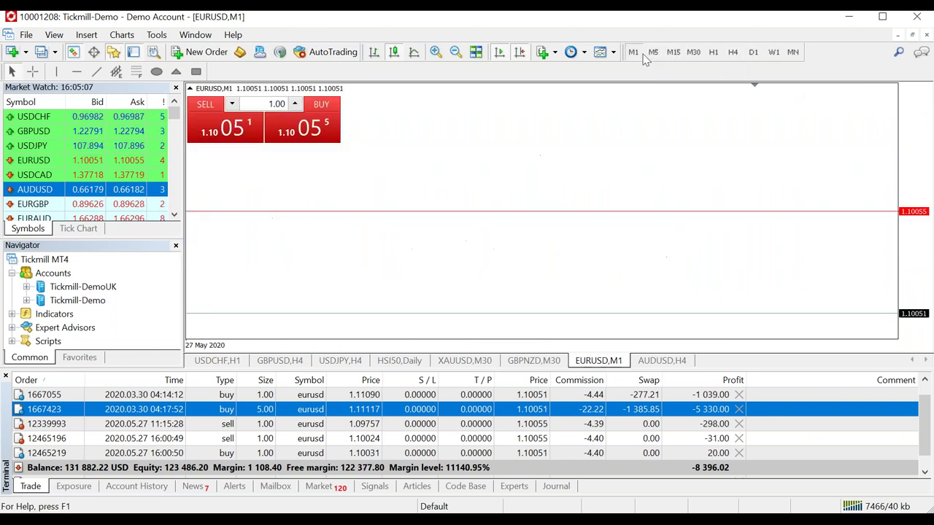
{"action": "left_click", "coordinate": [654, 53]}
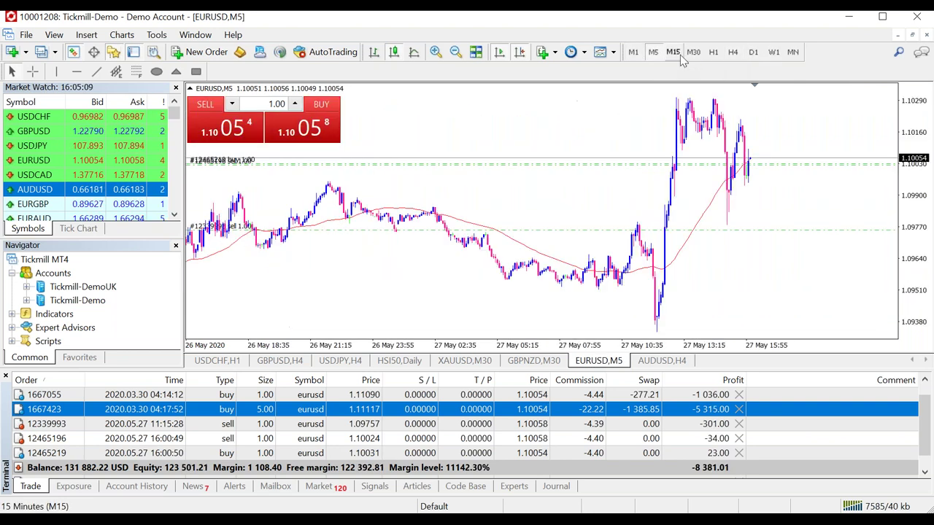
{"action": "left_click", "coordinate": [679, 56]}
{"action": "left_click", "coordinate": [694, 53]}
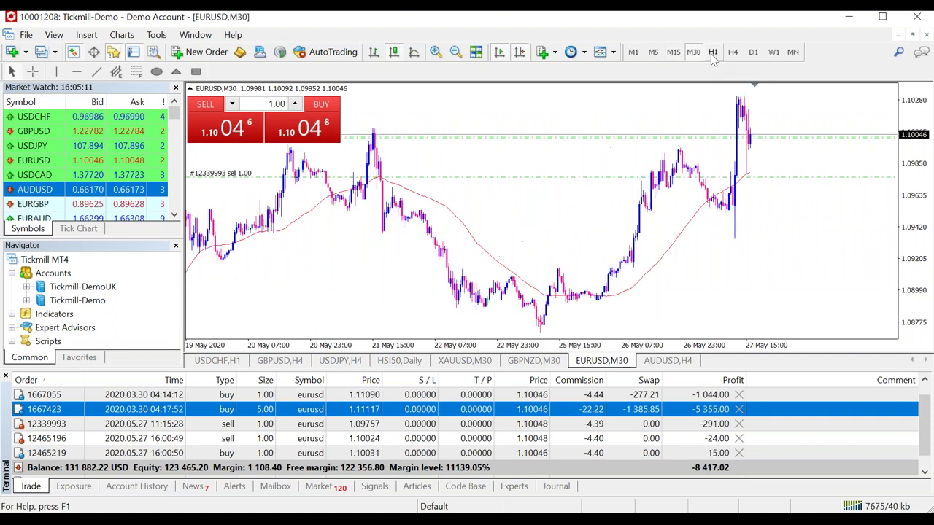
{"action": "left_click", "coordinate": [713, 52]}
{"action": "left_click", "coordinate": [732, 52]}
{"action": "left_click", "coordinate": [753, 52]}
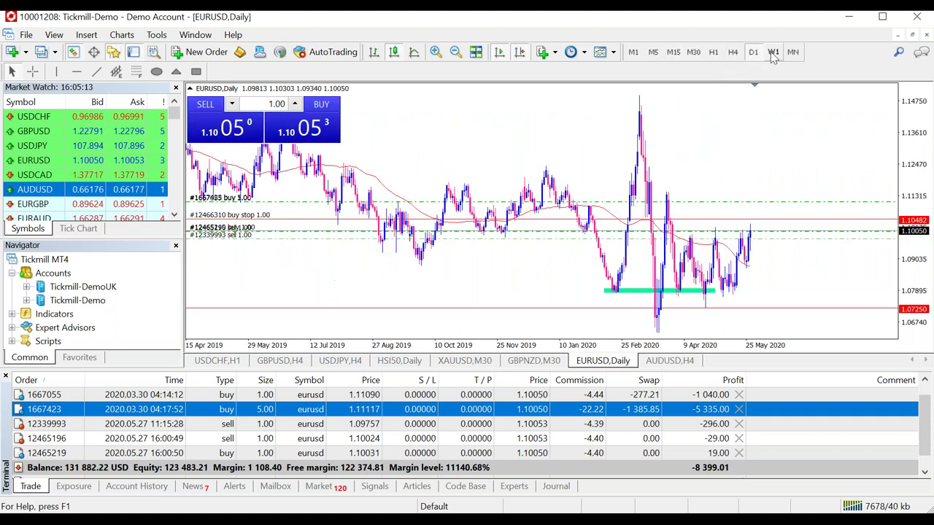
{"action": "left_click", "coordinate": [773, 52]}
{"action": "left_click", "coordinate": [713, 52]}
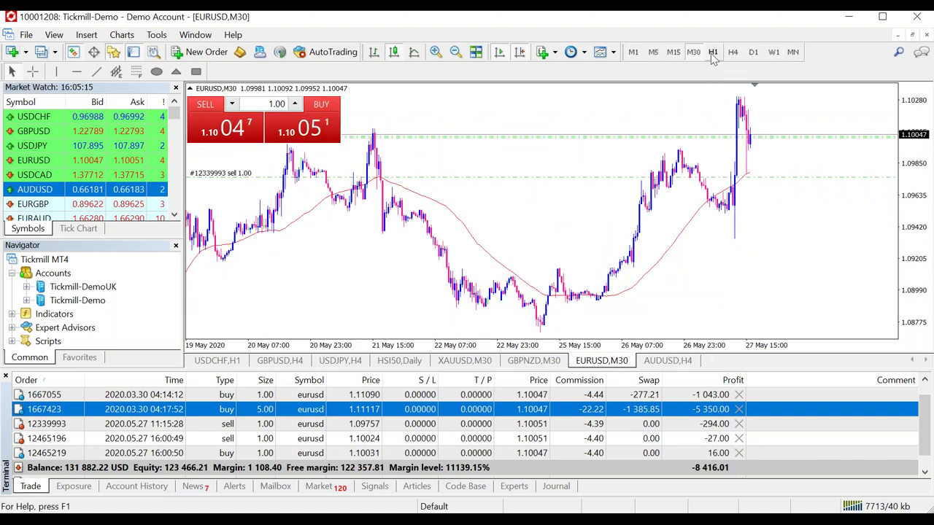
{"action": "key", "text": "plus"}
{"action": "key", "text": "plus"}
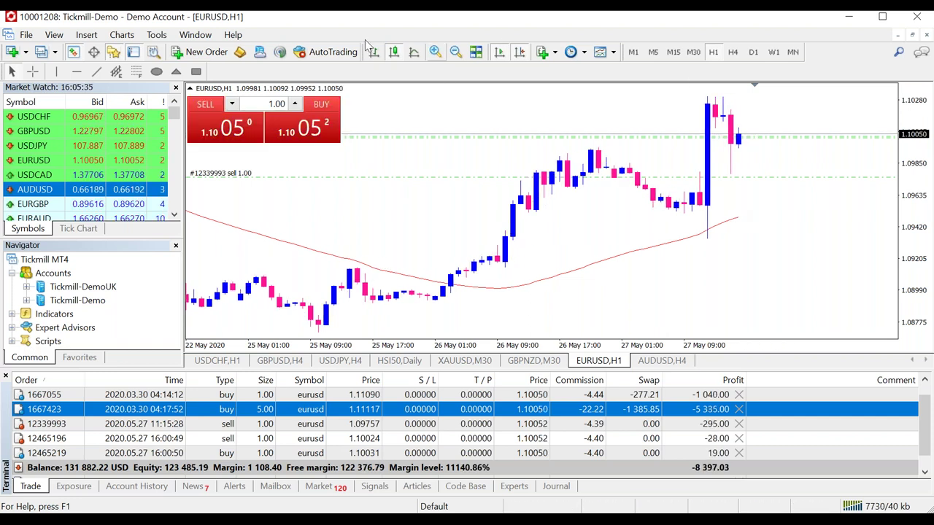
Open and dismiss an order window, then move through M30, H1 and H4, ending on D1
{"action": "left_click", "coordinate": [208, 52]}
{"action": "key", "text": "Escape"}
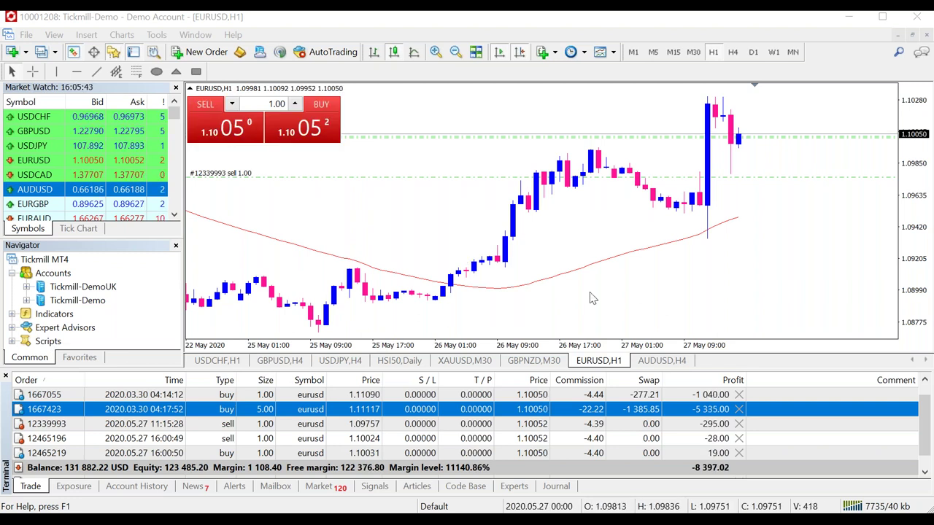
{"action": "left_click", "coordinate": [694, 52]}
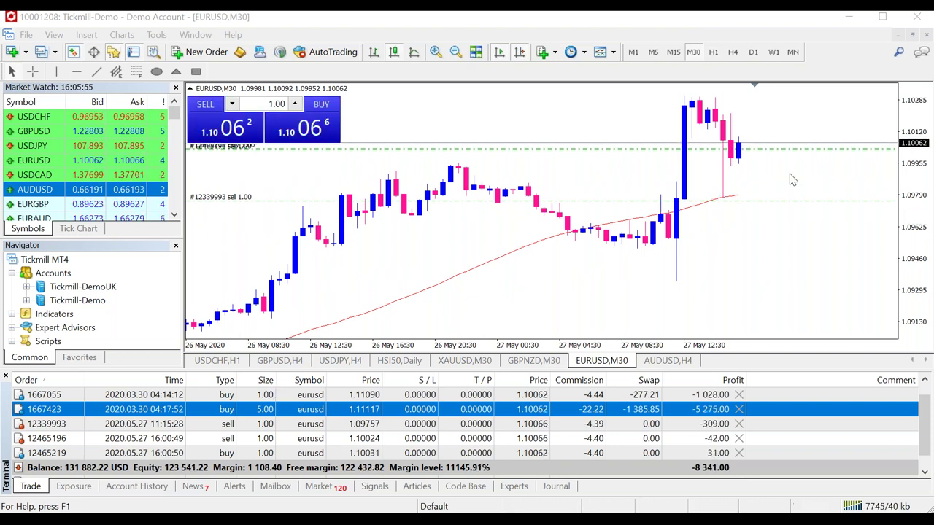
{"action": "left_click", "coordinate": [455, 53]}
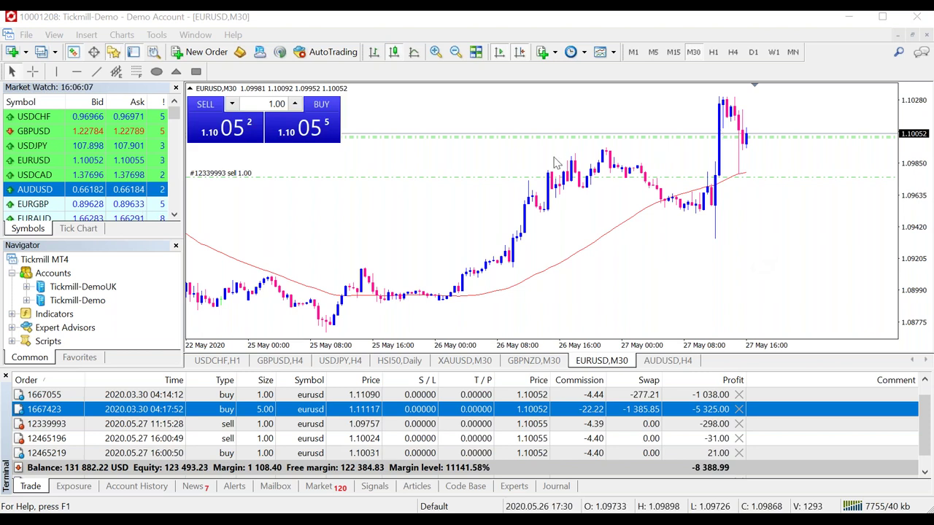
{"action": "left_click", "coordinate": [714, 52]}
{"action": "left_click", "coordinate": [733, 52]}
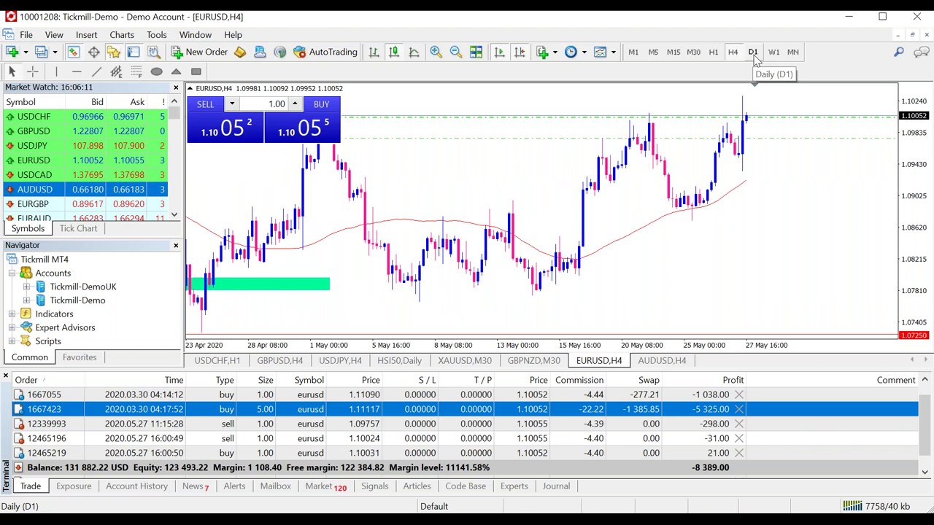
{"action": "left_click", "coordinate": [753, 51]}
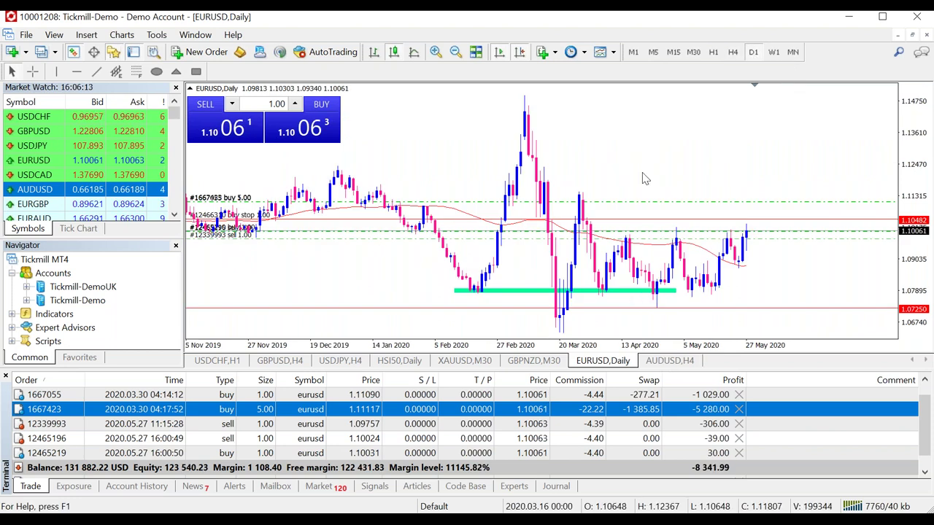